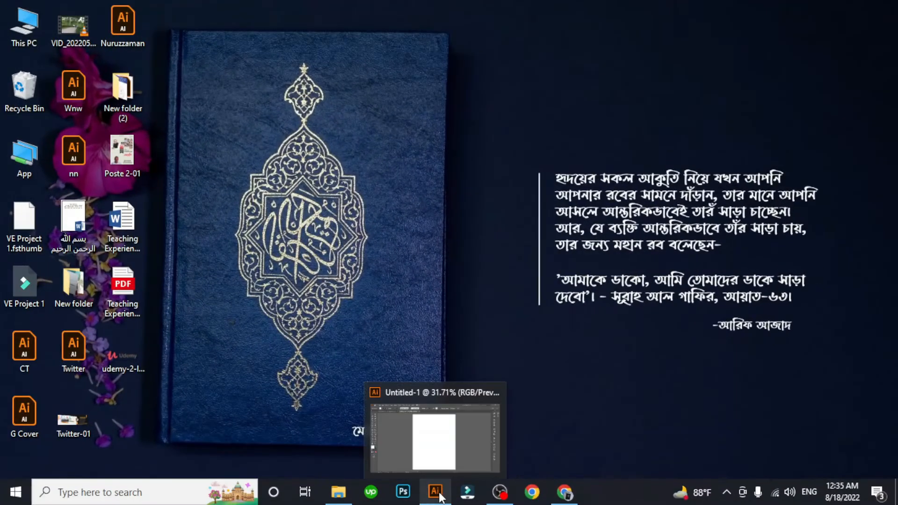
Switch to Illustrator and start a new document named "Youtbue T"
click(533, 446)
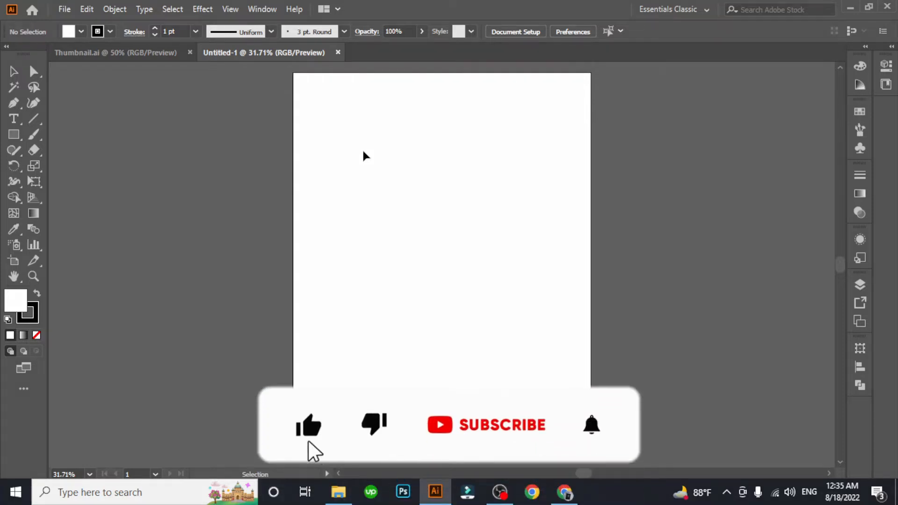
click(65, 10)
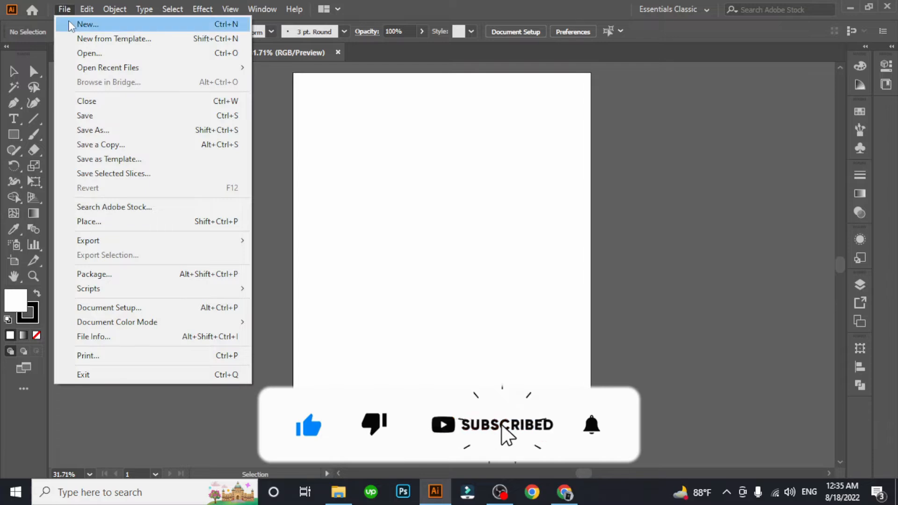
click(70, 24)
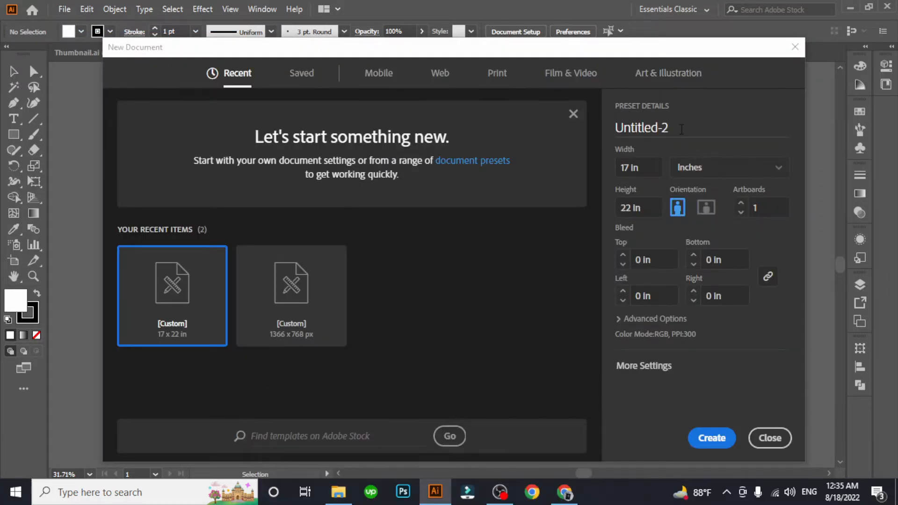
drag(669, 128, 543, 137)
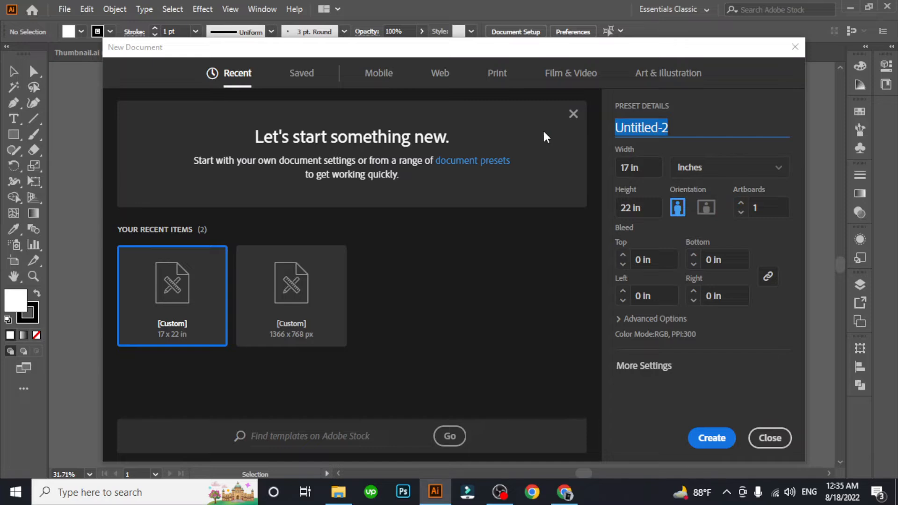
text(You)
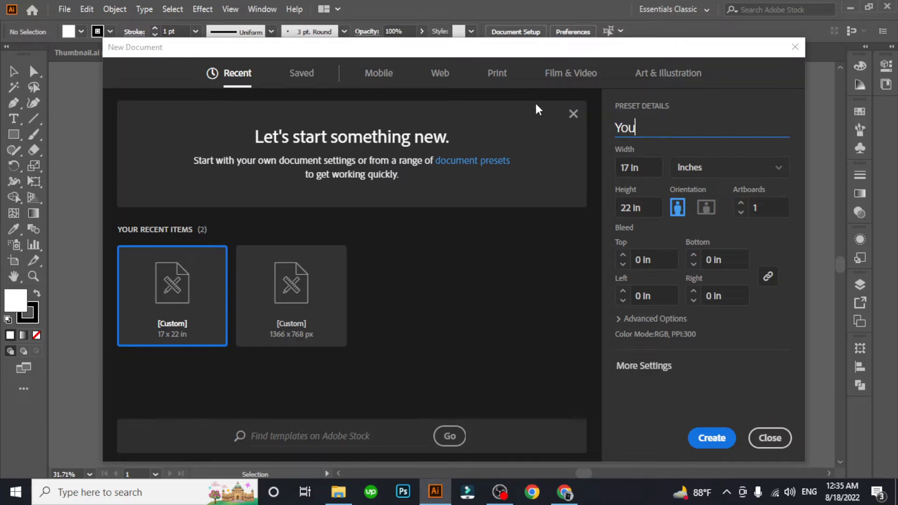
text(tbue T)
Set the document units to pixels and the size to 1280 x 720 px, and create the document
click(717, 177)
click(708, 306)
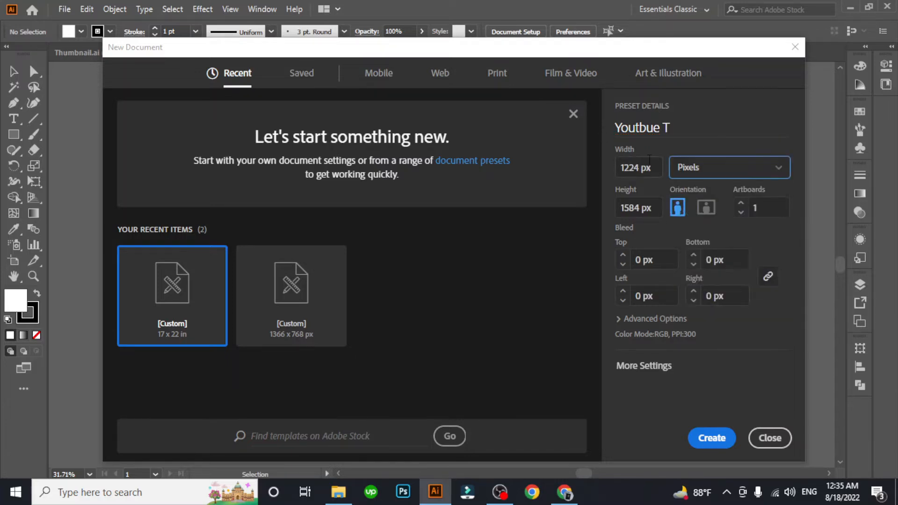
click(655, 171)
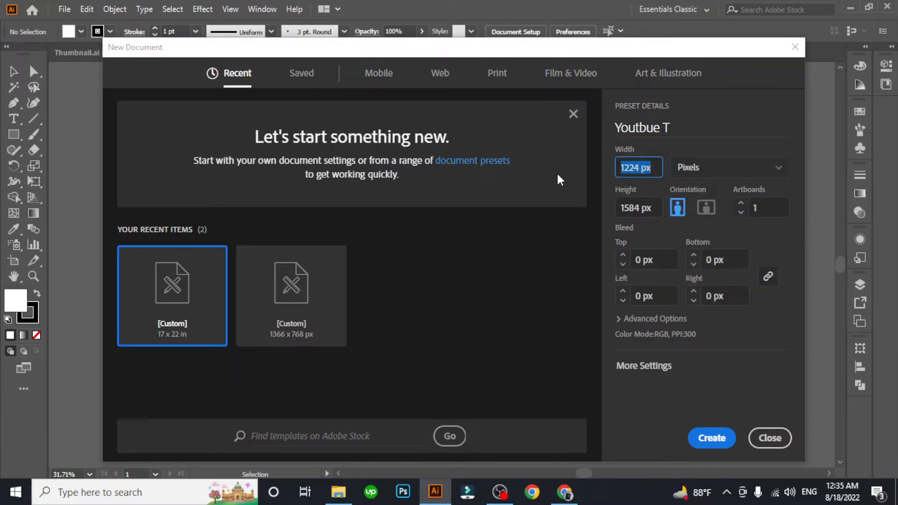
text(1280)
key(Tab)
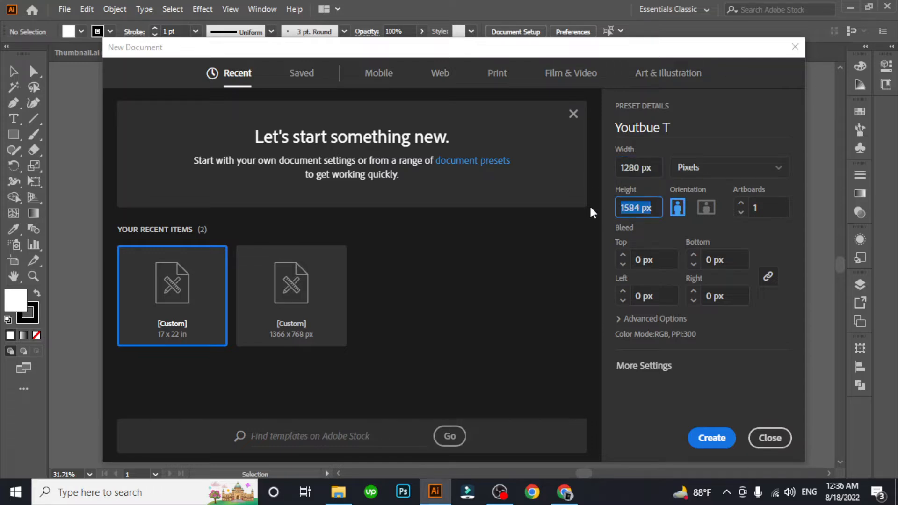
text(720)
click(720, 438)
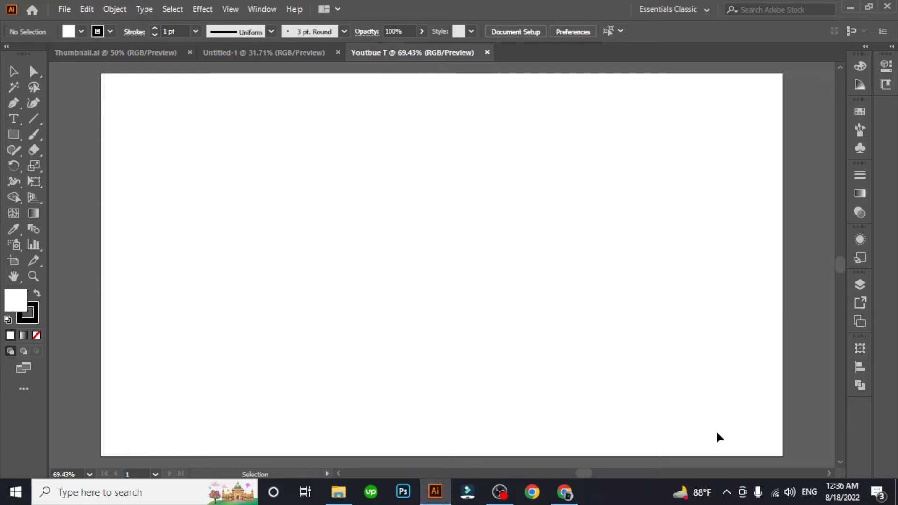
Draw a rectangle 1280 px wide and 720 px high on the artboard
key(ctrl+minus)
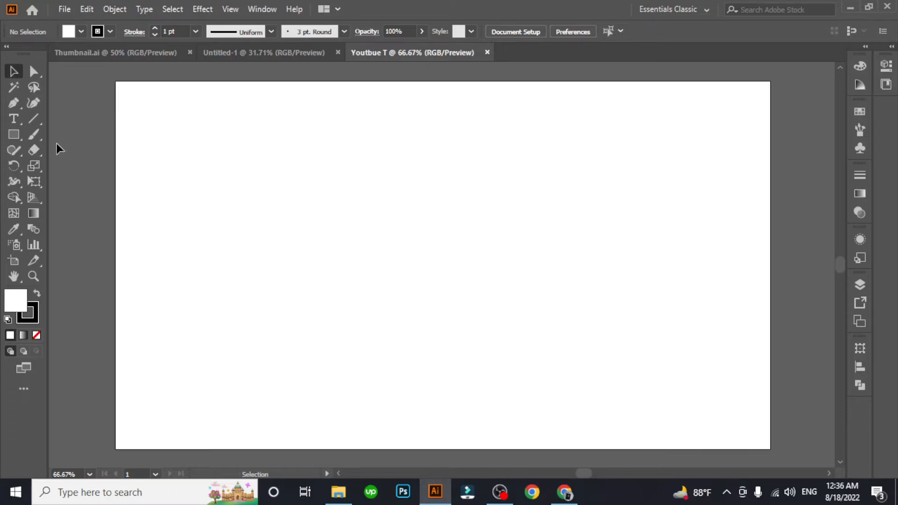
click(13, 134)
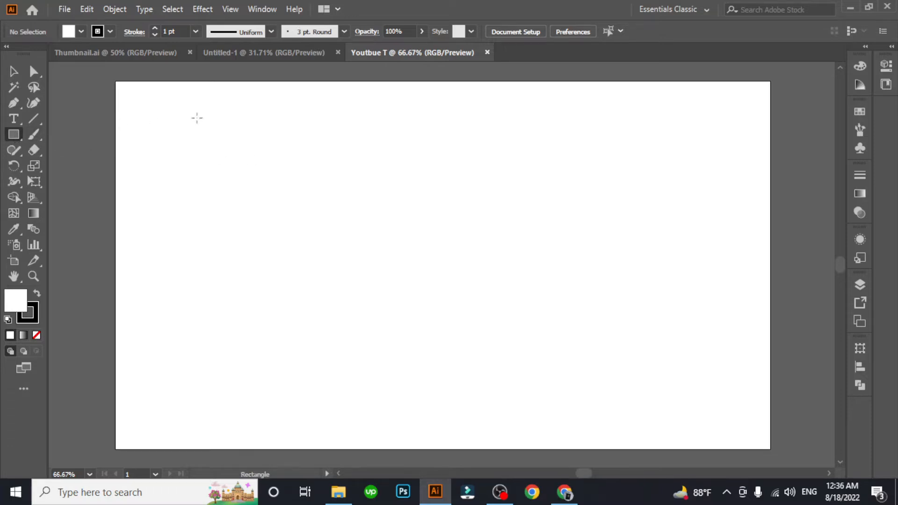
click(250, 165)
text(17)
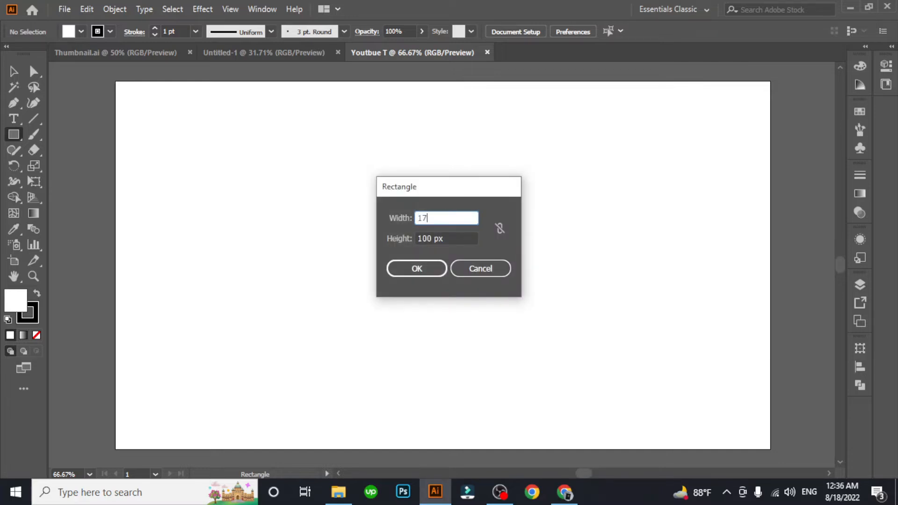
key(BackSpace)
text(280)
drag(459, 238, 379, 243)
text(720)
key(Return)
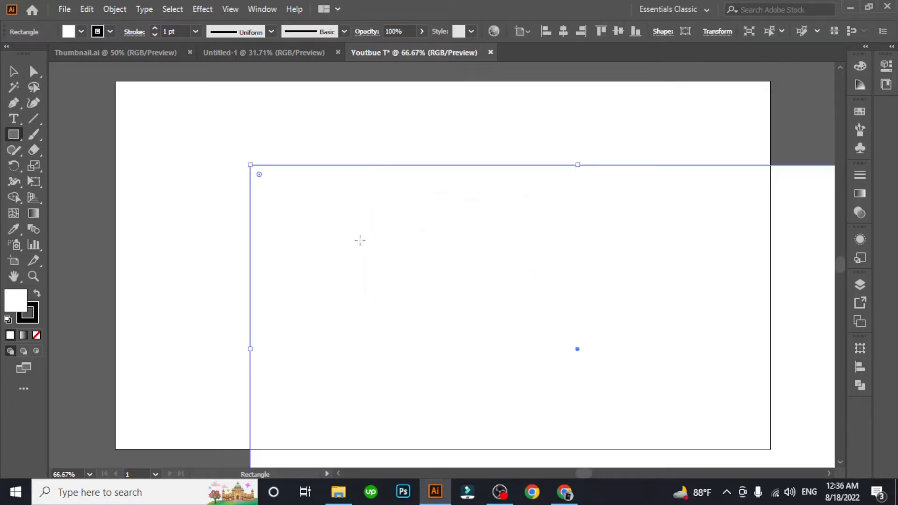
Remove the rectangle's stroke by setting it to None
click(13, 71)
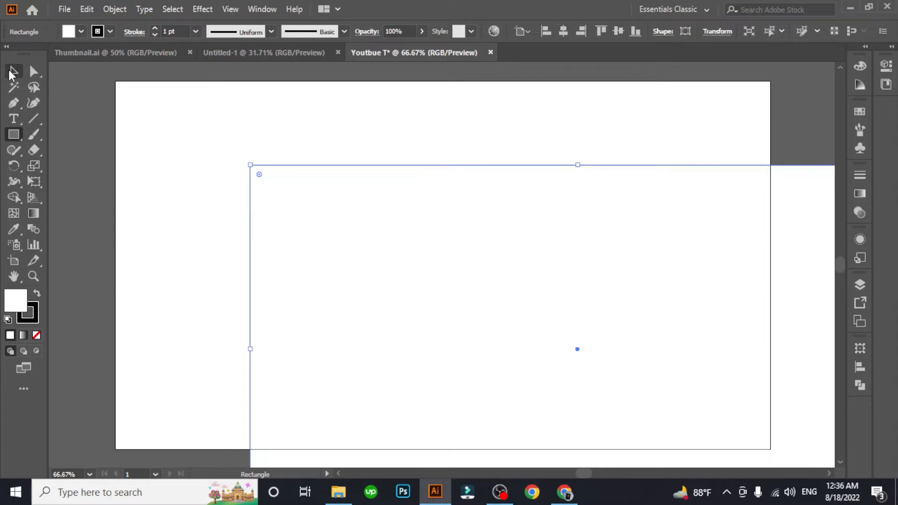
click(35, 311)
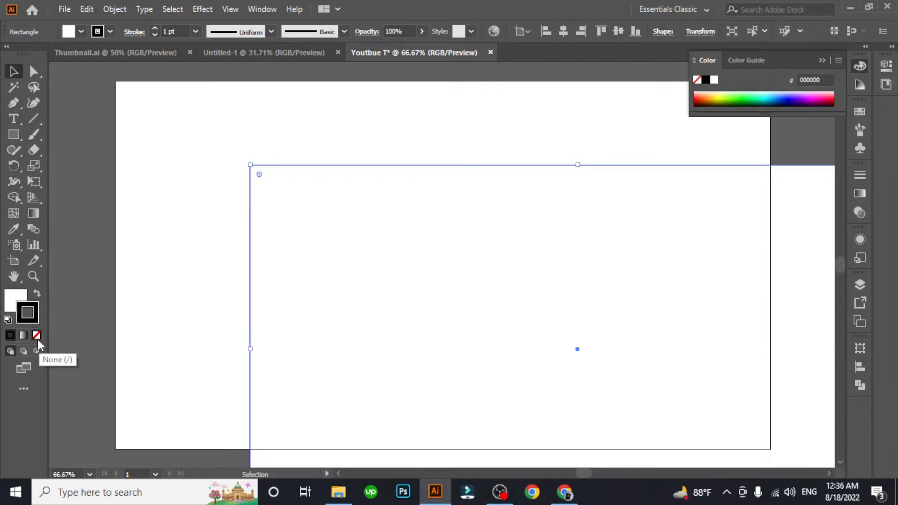
click(35, 335)
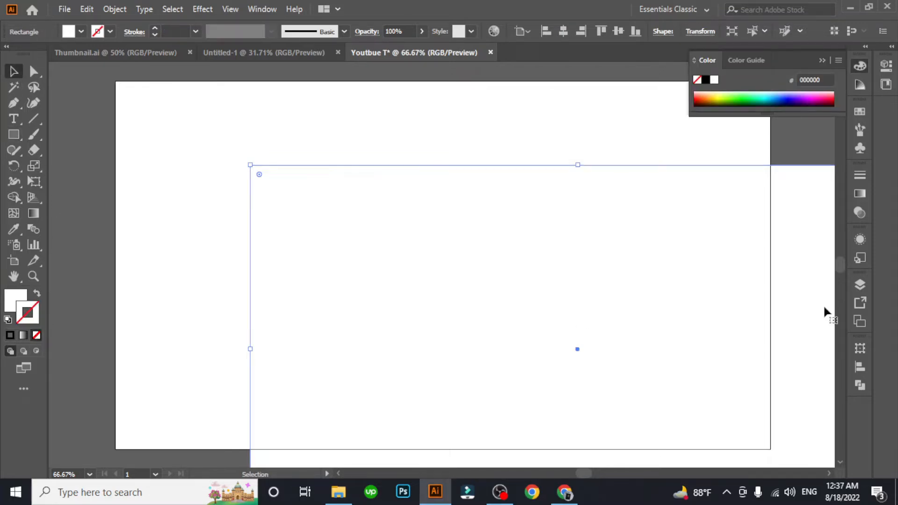
Align the rectangle to the artboard's horizontal center and top edge so it covers the artboard
click(859, 365)
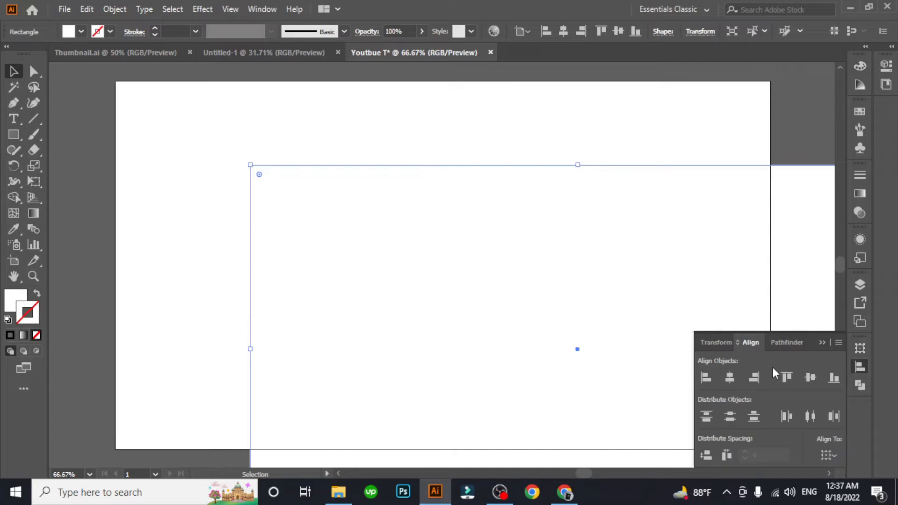
click(731, 377)
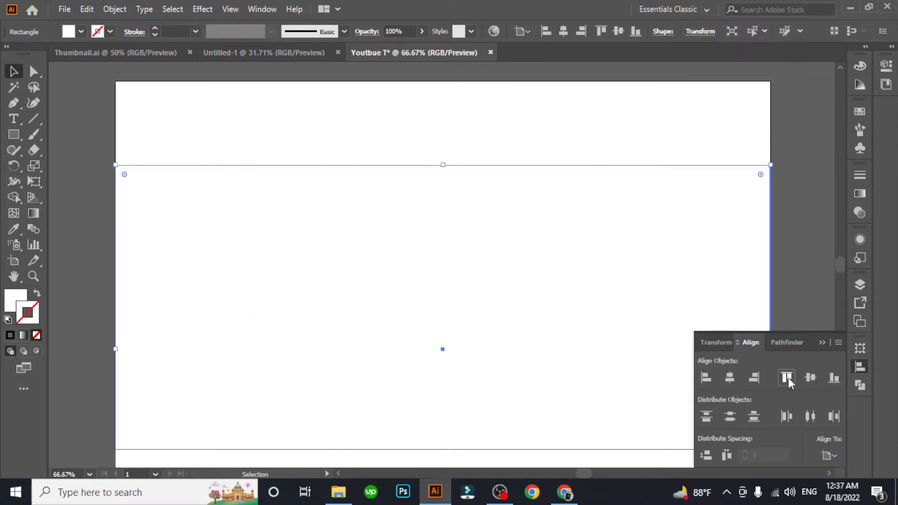
click(787, 377)
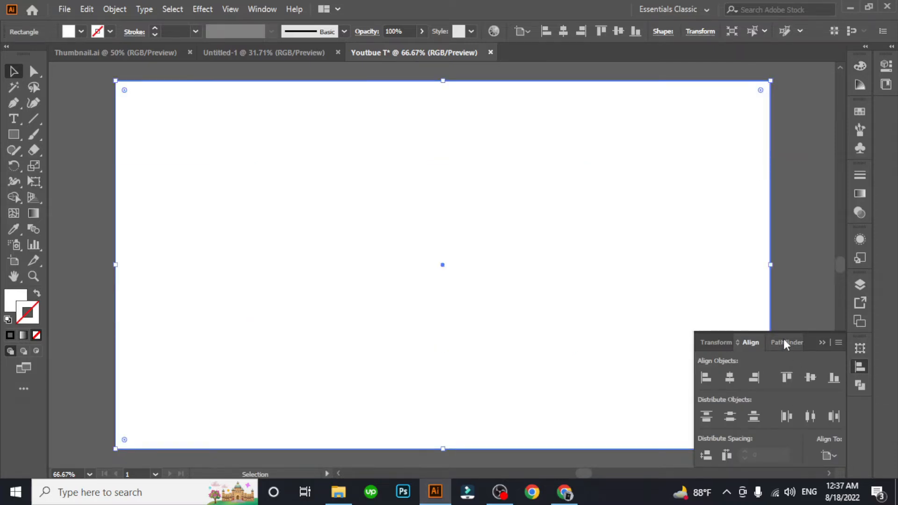
click(822, 343)
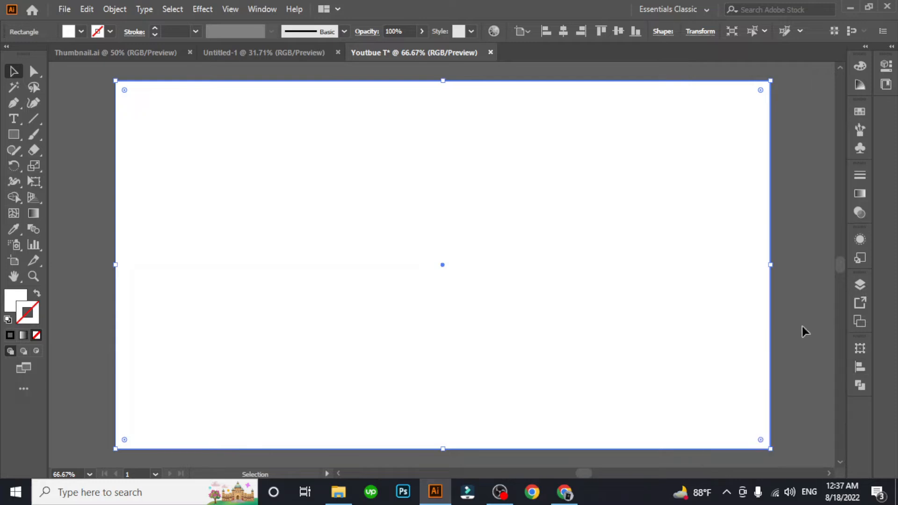
Copy the Udemy logo from Thumbnail.ai into the upper-left area of the Youtbue T artboard
key(ctrl+minus)
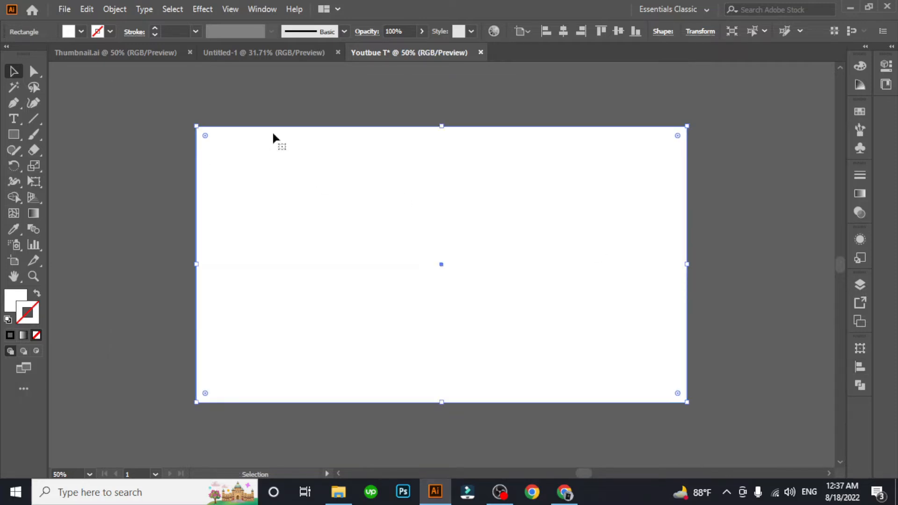
key(ctrl+minus)
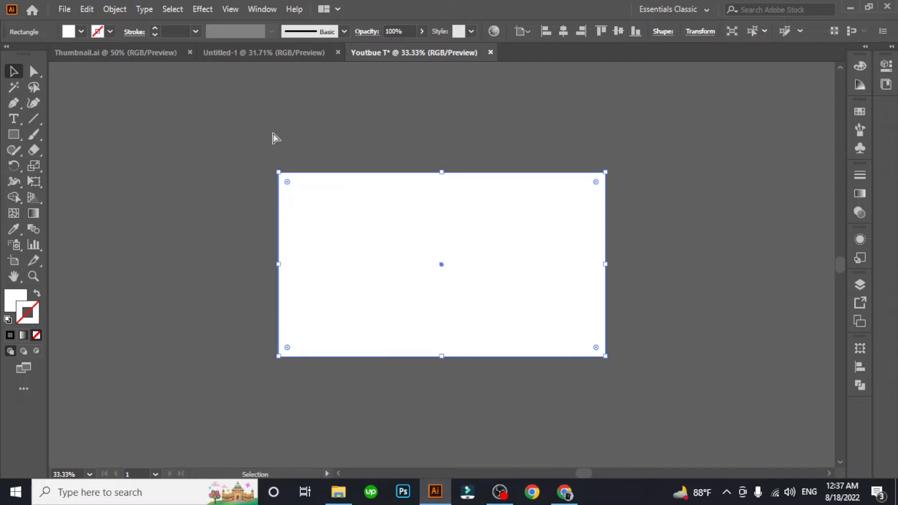
key(ctrl+plus)
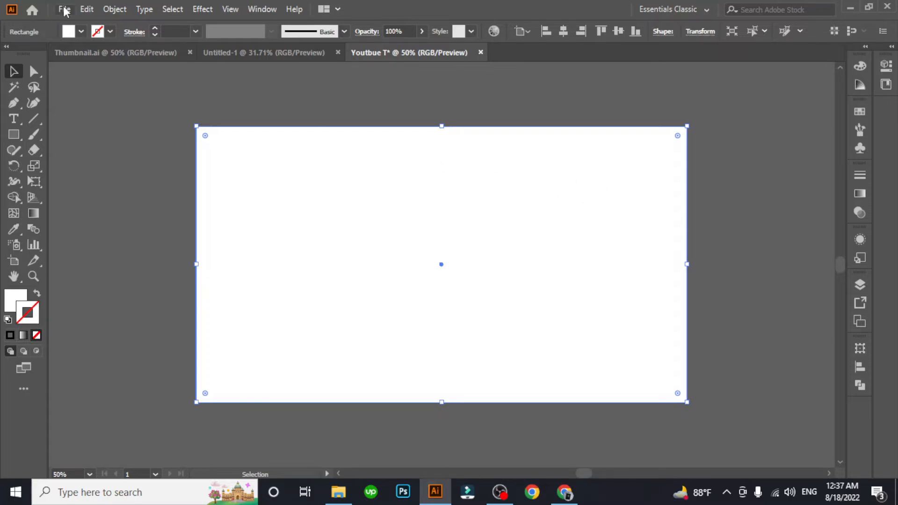
click(85, 53)
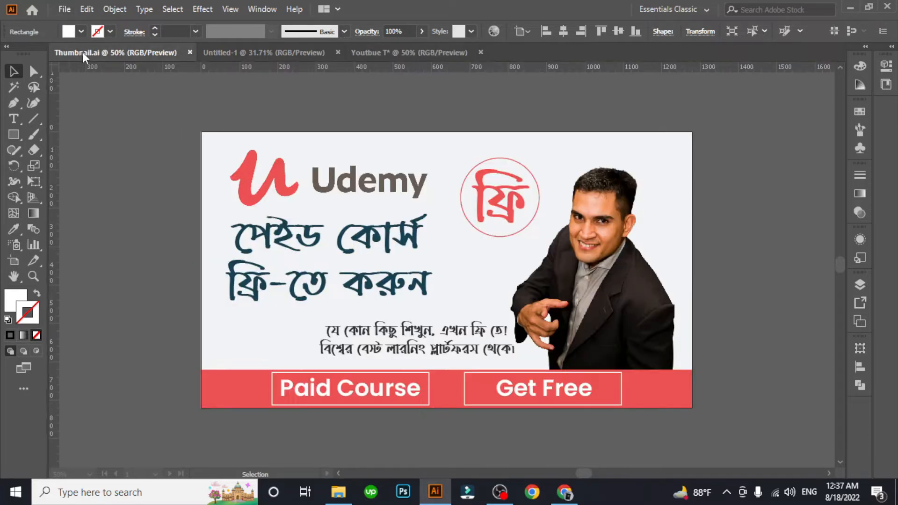
click(277, 180)
mouse_move(276, 183)
mouse_down()
mouse_move(369, 49)
mouse_move(303, 162)
mouse_move(302, 202)
mouse_move(281, 187)
mouse_up()
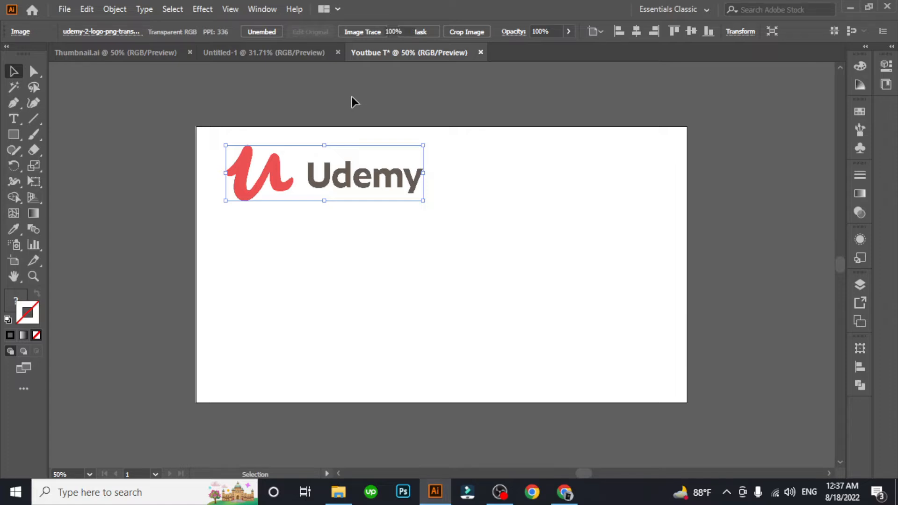
click(360, 98)
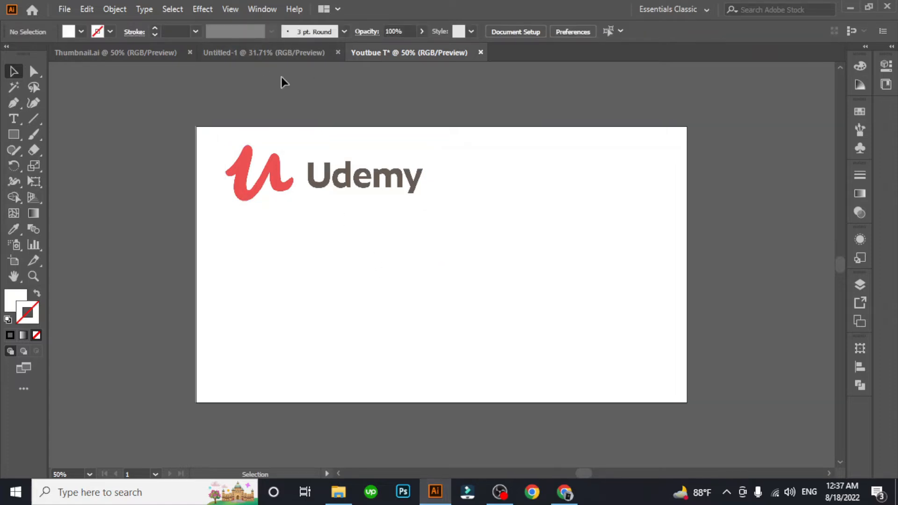
Copy the two-line heading "পেইড কোর্স ফ্রি-তে করুন" from Thumbnail.ai to below the Udemy logo in Youtbue T
click(220, 53)
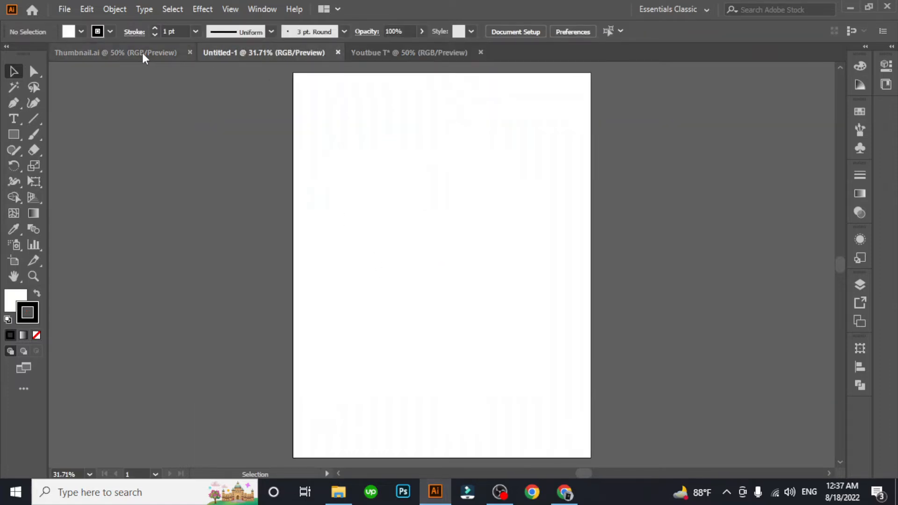
click(142, 53)
shift+click(279, 244)
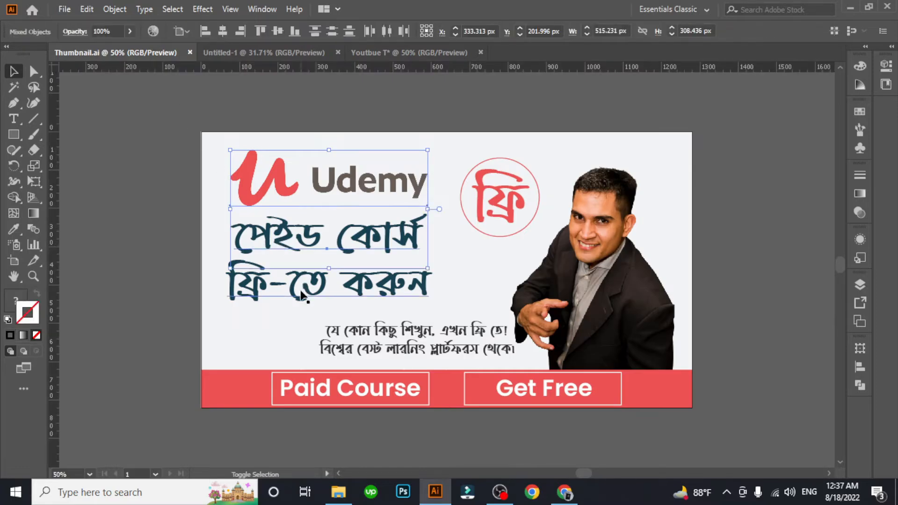
shift+click(304, 296)
click(253, 240)
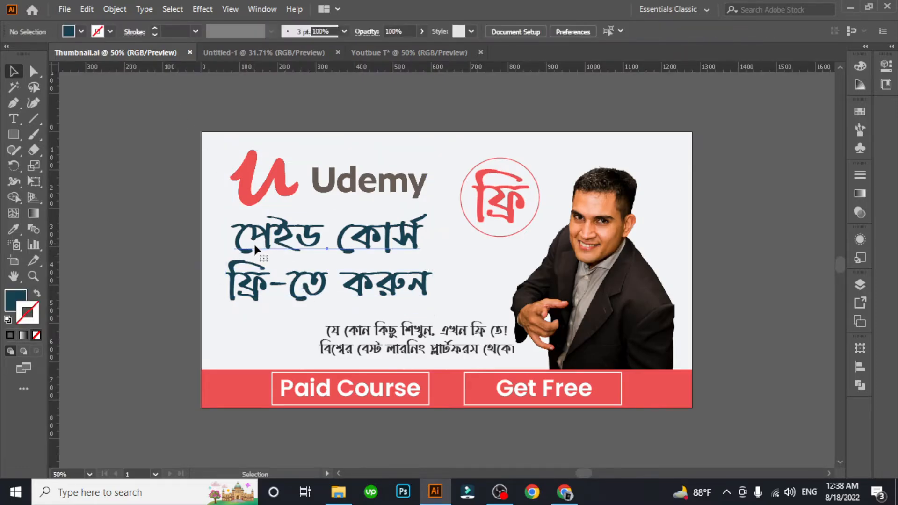
click(247, 251)
drag(247, 252, 287, 248)
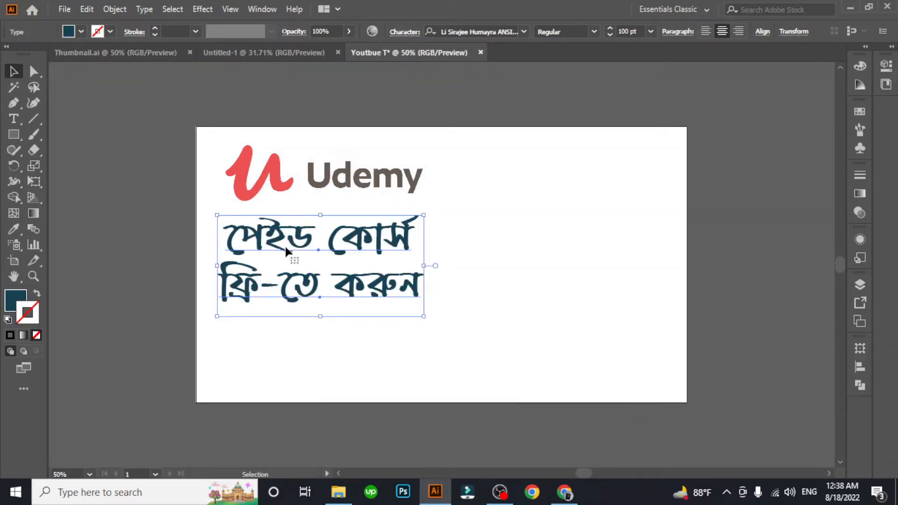
click(12, 120)
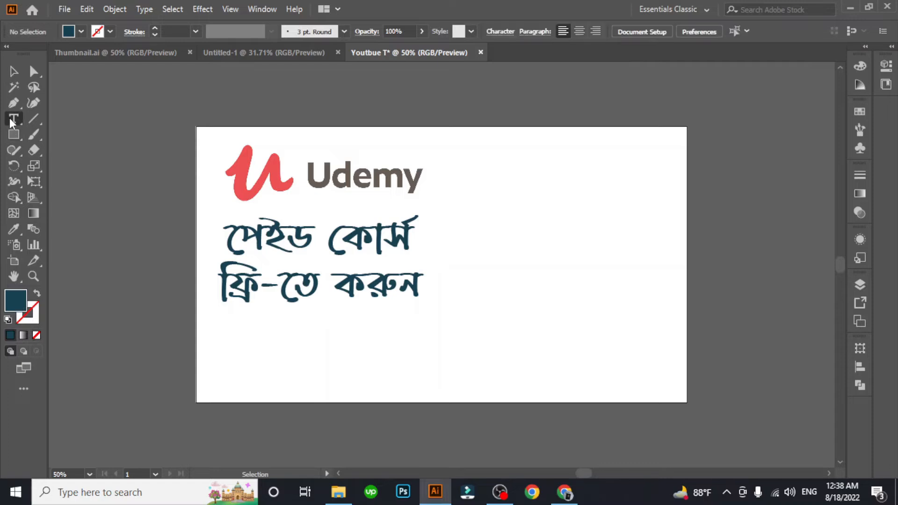
click(473, 227)
key(BackSpace)
key(ctrl+v)
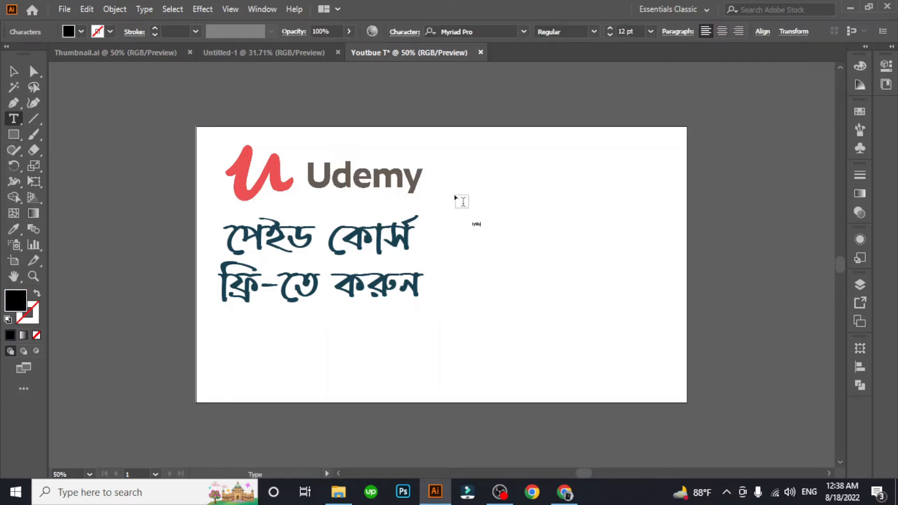
key(Escape)
key(Delete)
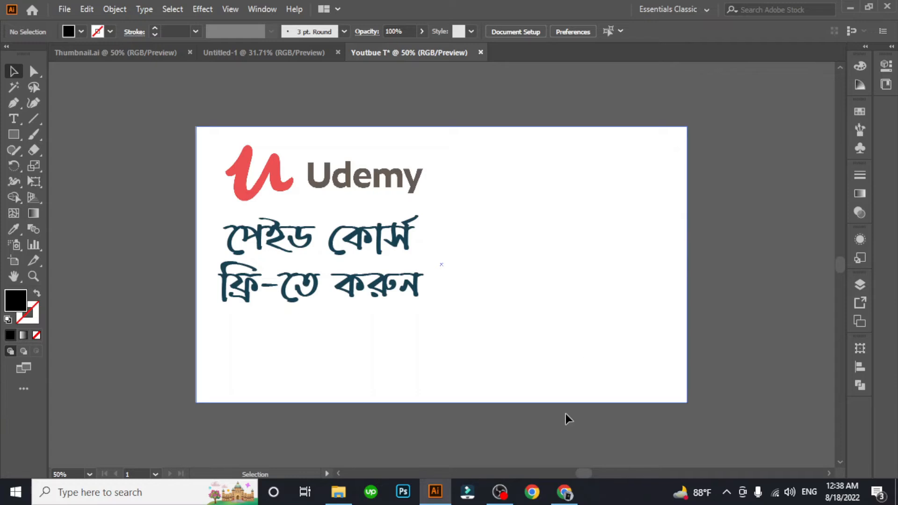
Switch to Chrome and open pexels.com
click(569, 500)
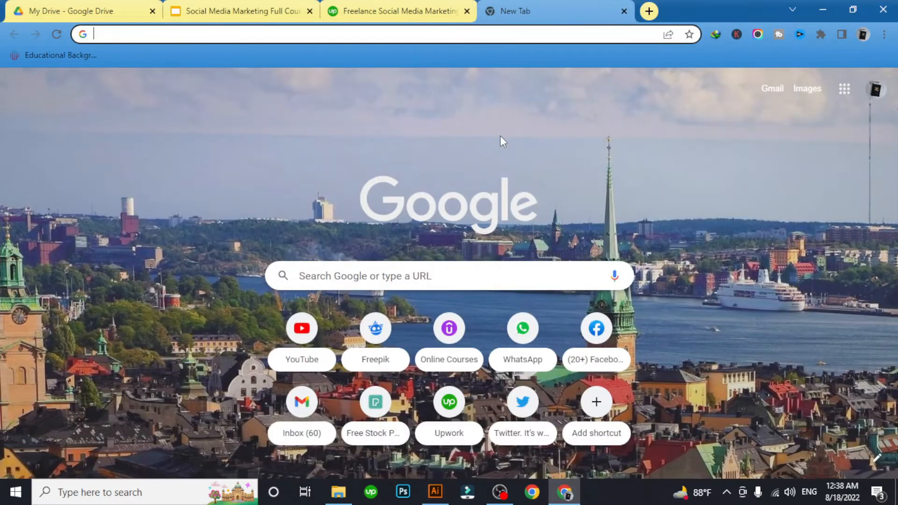
text(p)
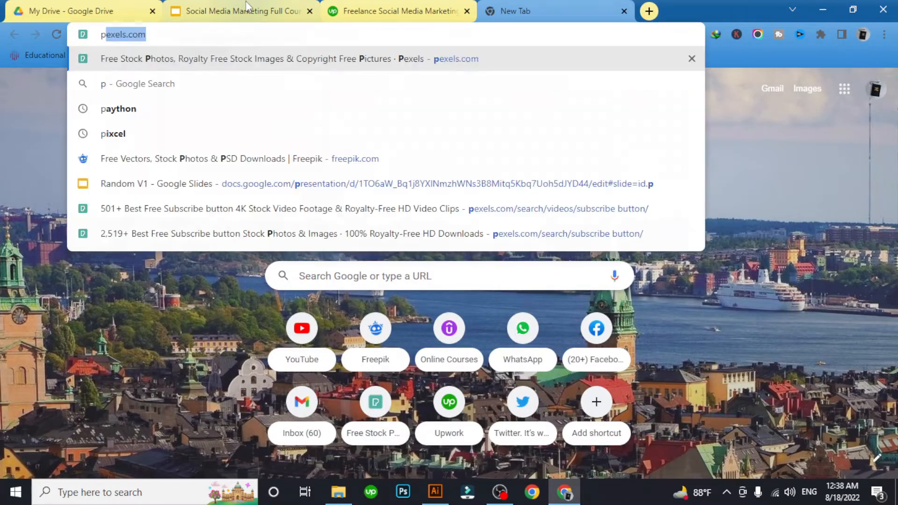
key(BackSpace)
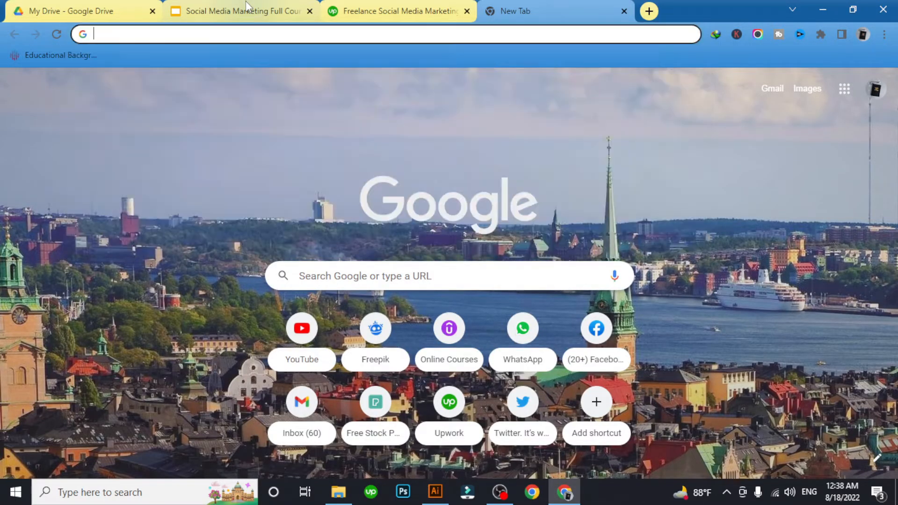
text(p)
key(Return)
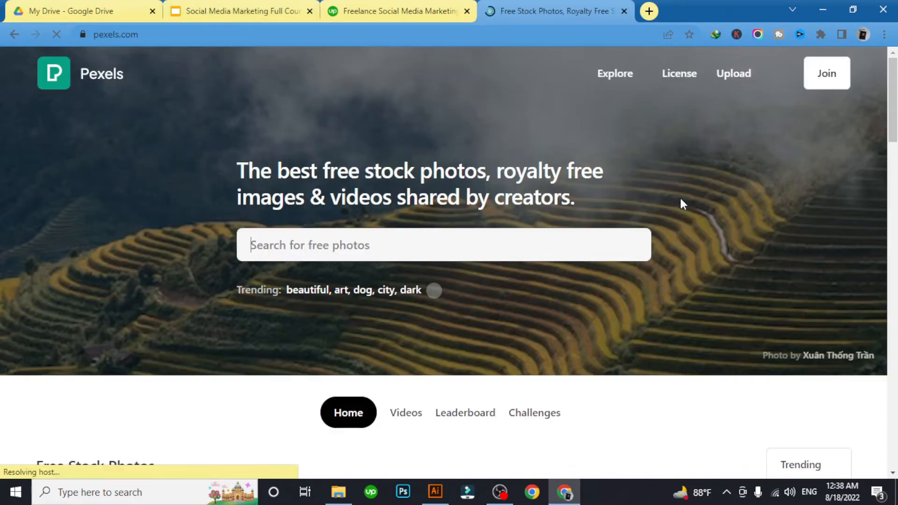
Search the Pexels photo library for "men"
scroll(456, 216, down, 15)
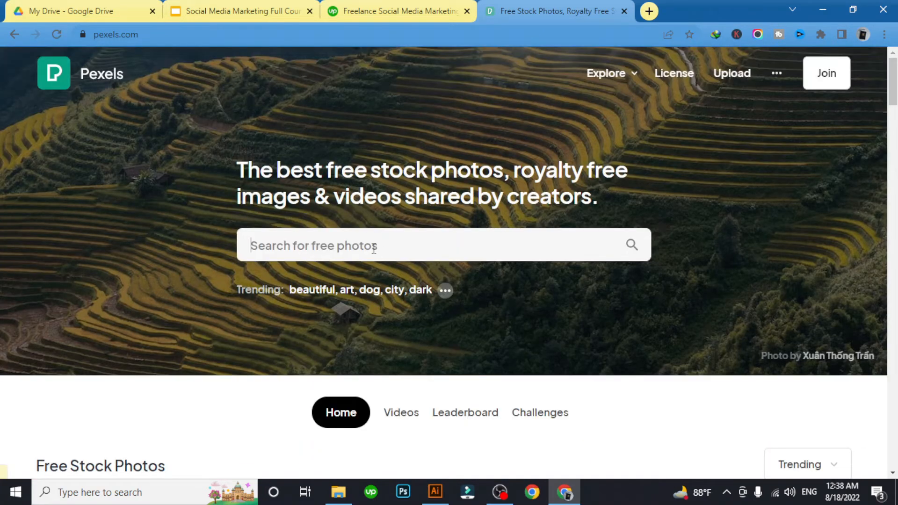
text(m)
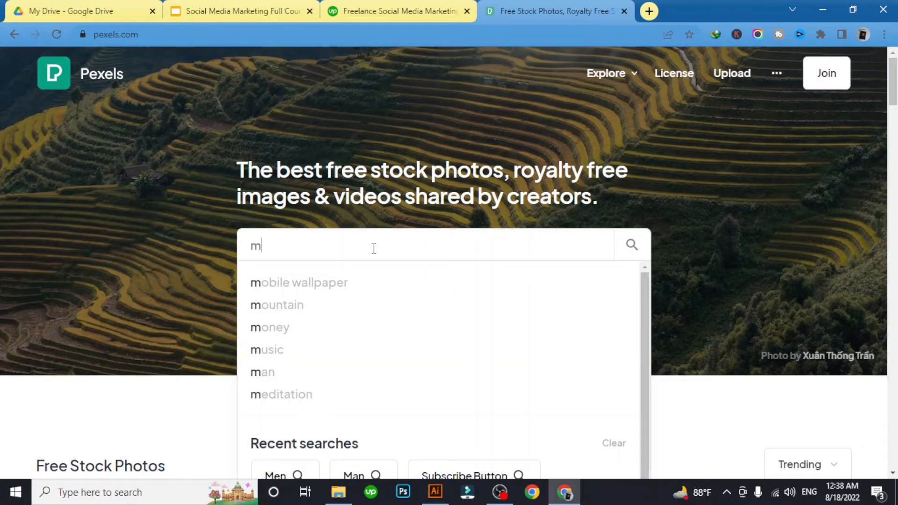
text(ean)
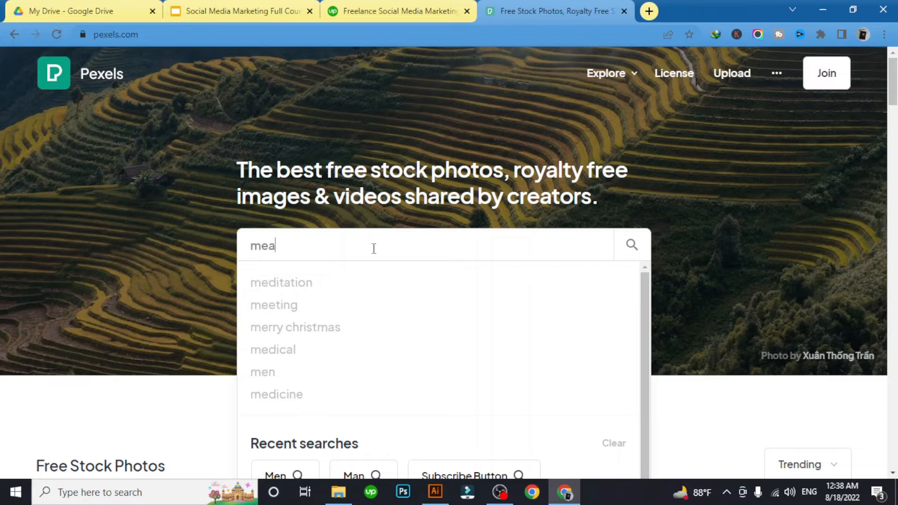
key(BackSpace)
key(BackSpace)
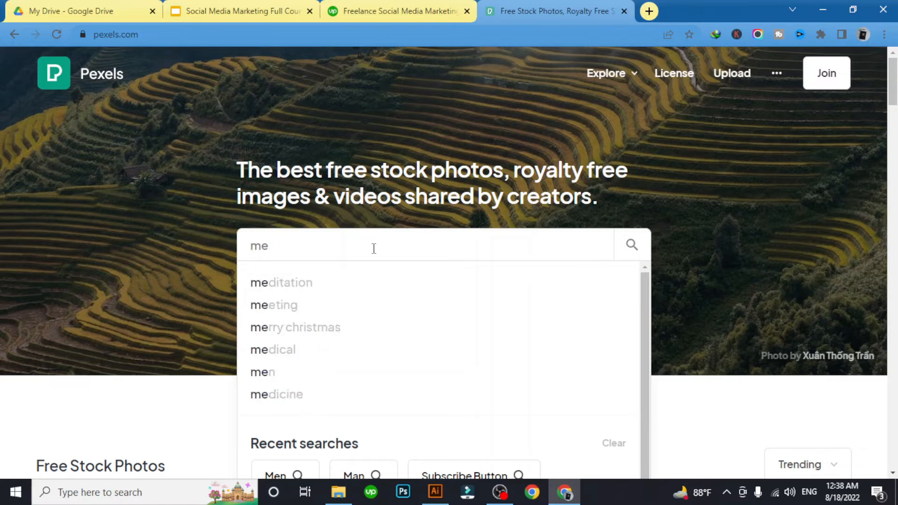
text(n)
key(Return)
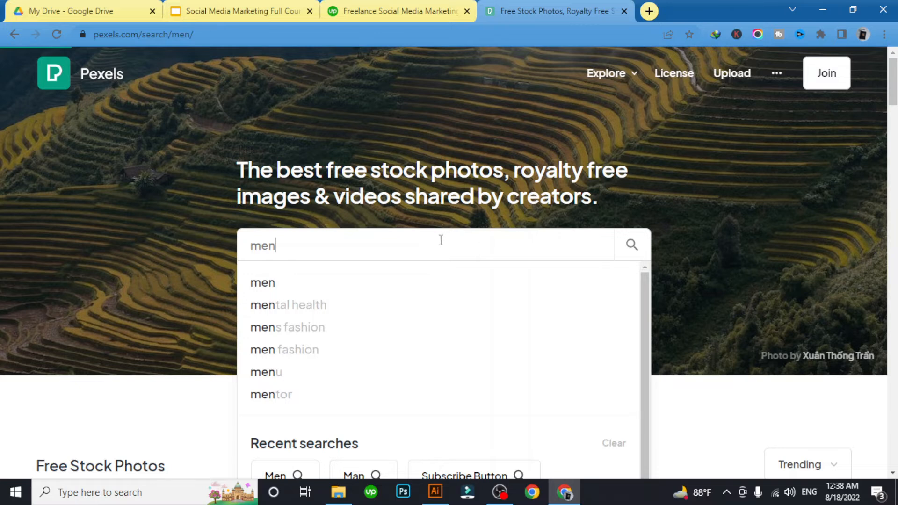
Look through the "men" photo results for a portrait suitable for the thumbnail
scroll(416, 233, down, 4)
scroll(420, 223, down, 3)
scroll(420, 220, up, 3)
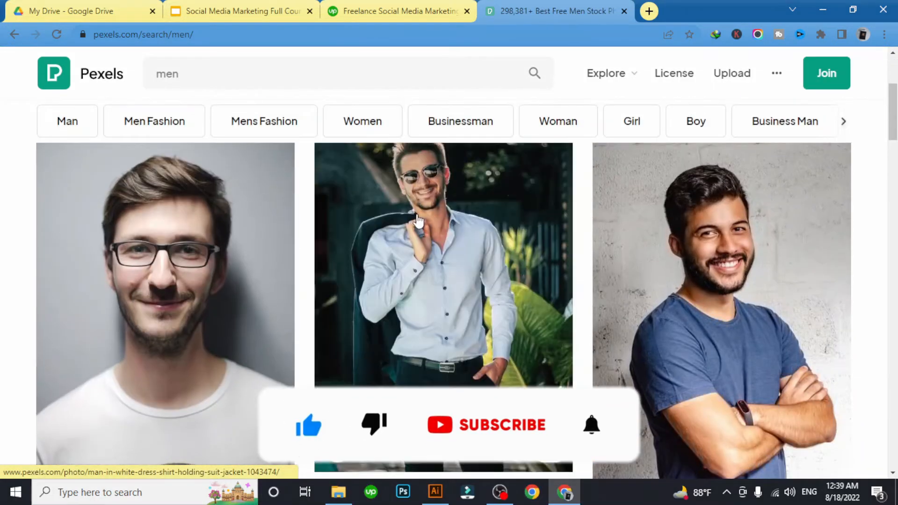
scroll(419, 222, down, 15)
scroll(419, 243, down, 10)
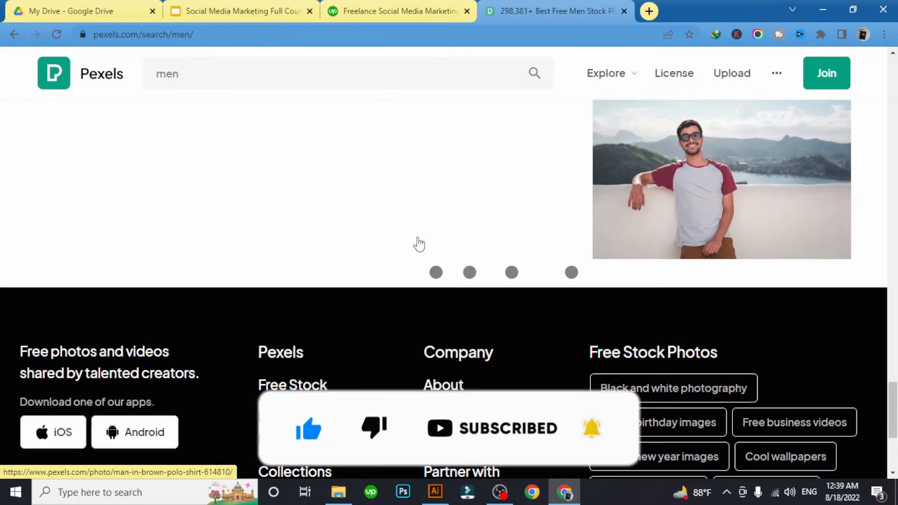
scroll(412, 239, down, 5)
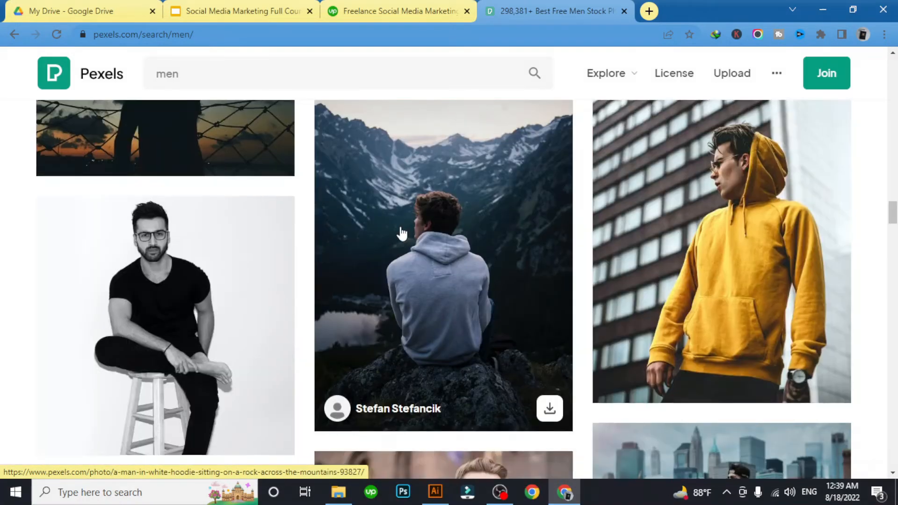
scroll(404, 233, down, 10)
scroll(402, 241, down, 15)
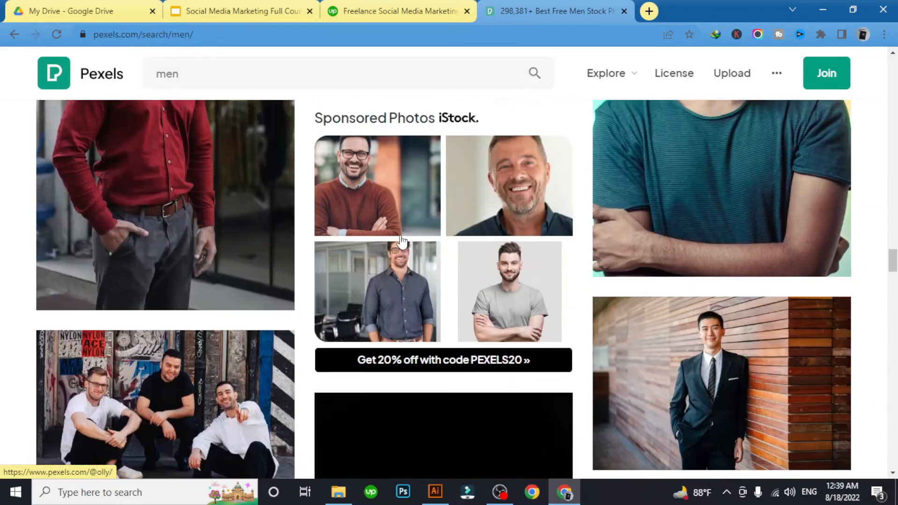
scroll(401, 244, down, 15)
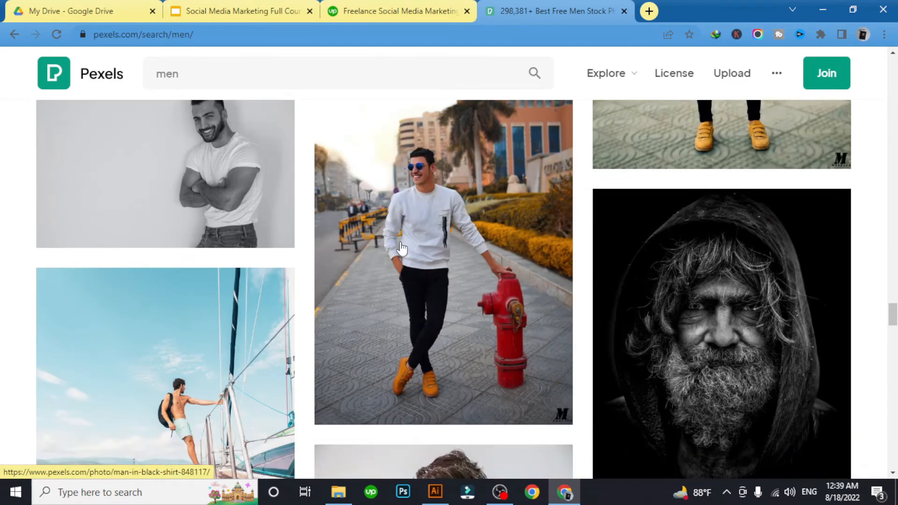
scroll(428, 317, down, 4)
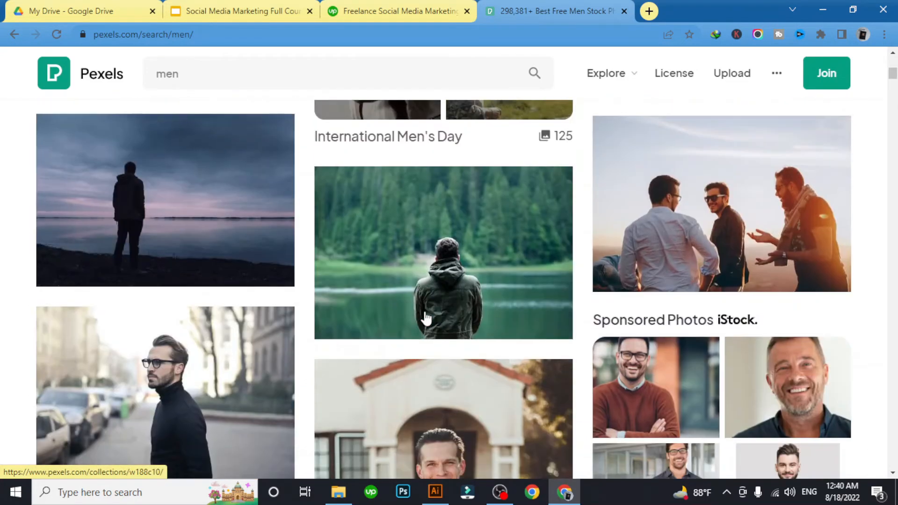
scroll(424, 320, down, 6)
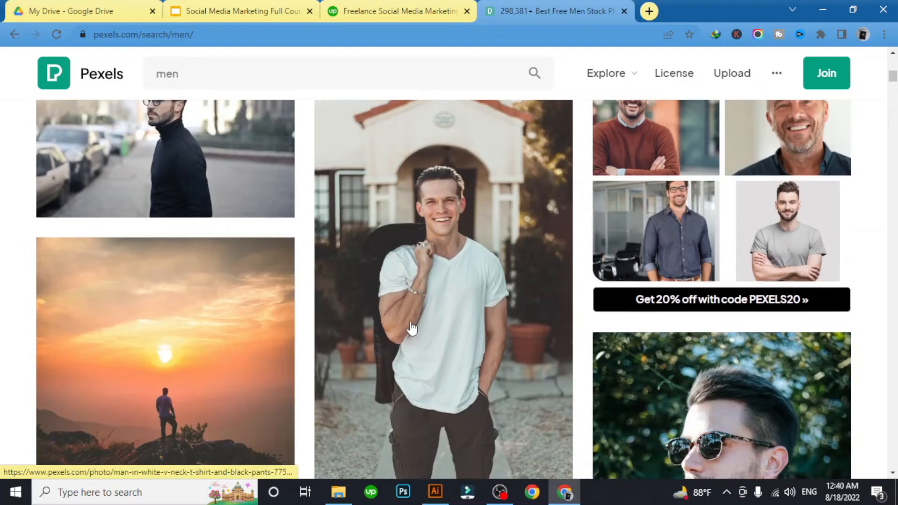
scroll(412, 327, up, 5)
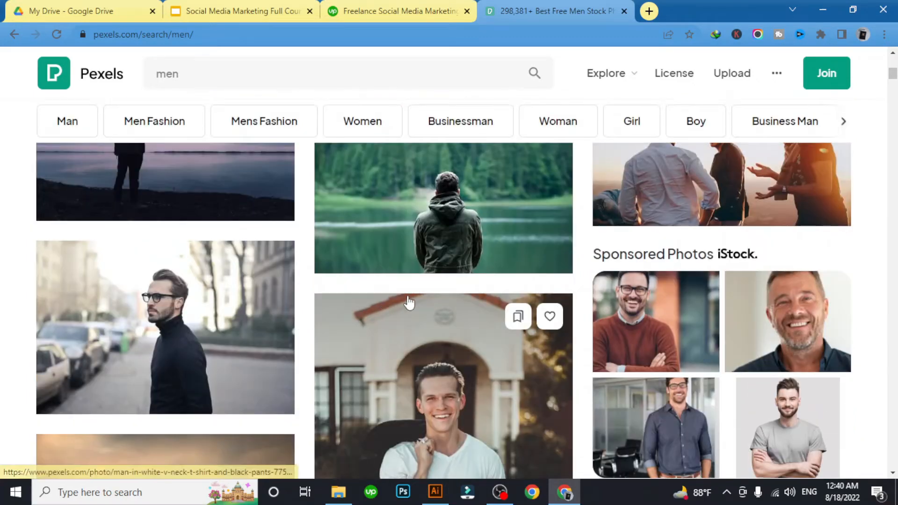
scroll(407, 303, down, 4)
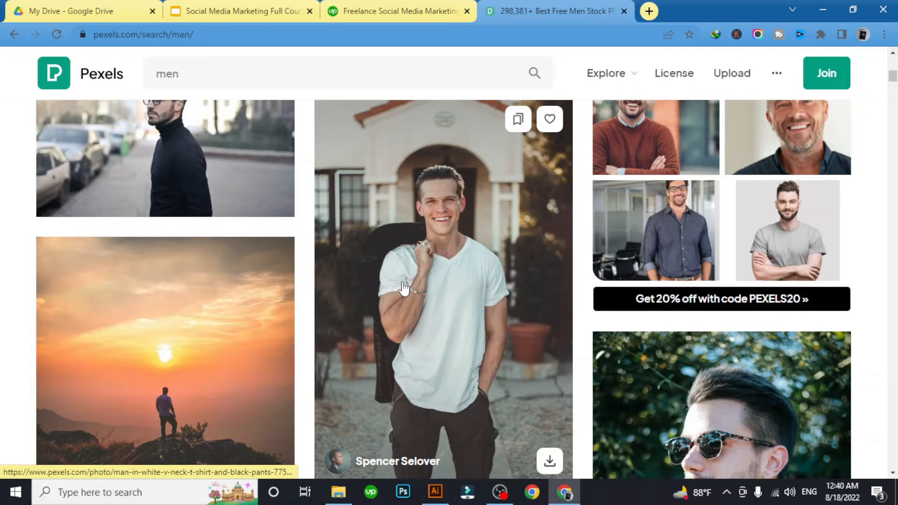
scroll(400, 280, up, 4)
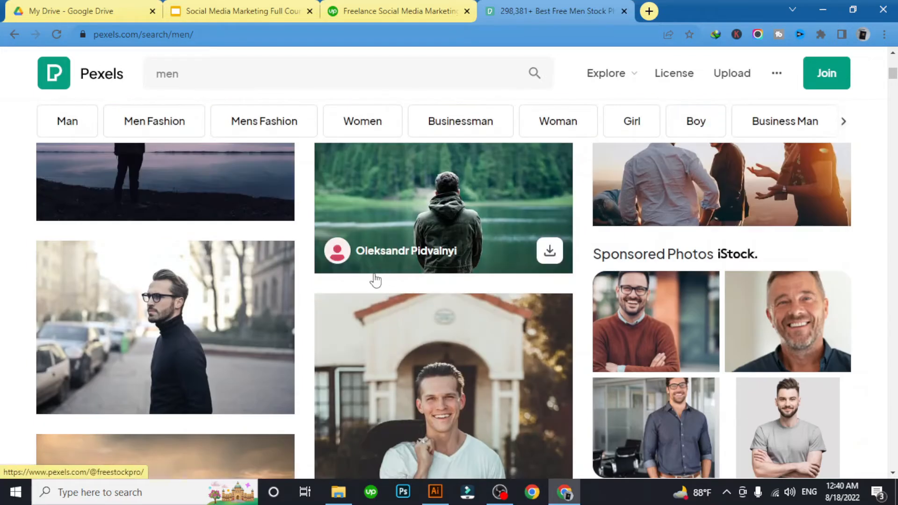
scroll(496, 271, down, 10)
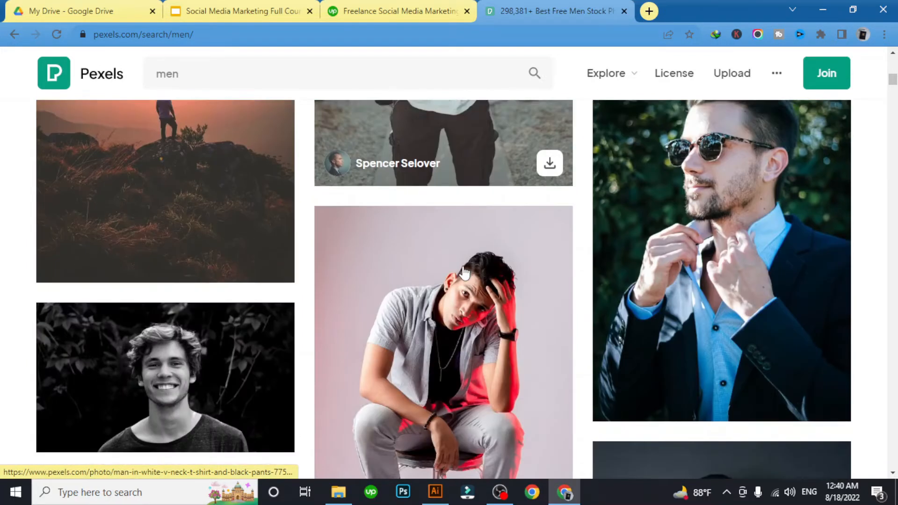
Find and download the photo of the smiling man in the green SCIENCE T-shirt
scroll(465, 274, down, 5)
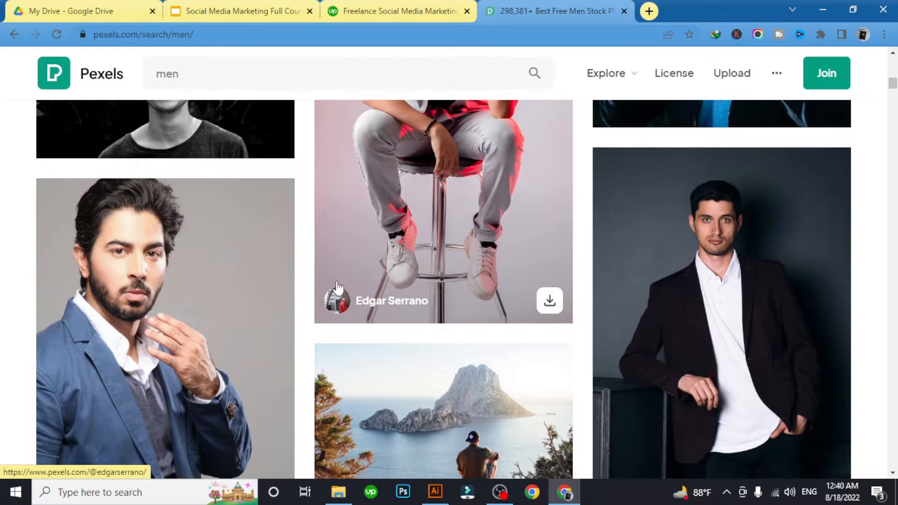
scroll(246, 300, down, 4)
scroll(421, 267, down, 5)
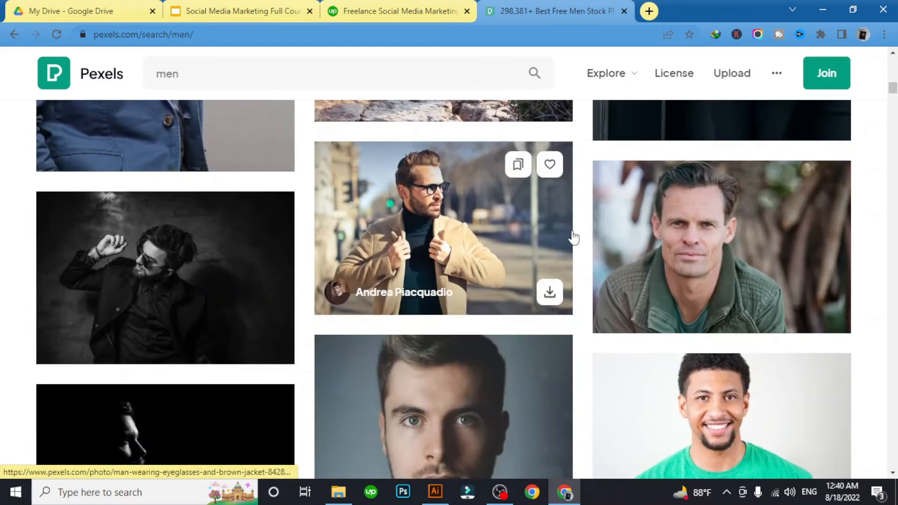
scroll(708, 230, down, 1)
scroll(708, 230, down, 5)
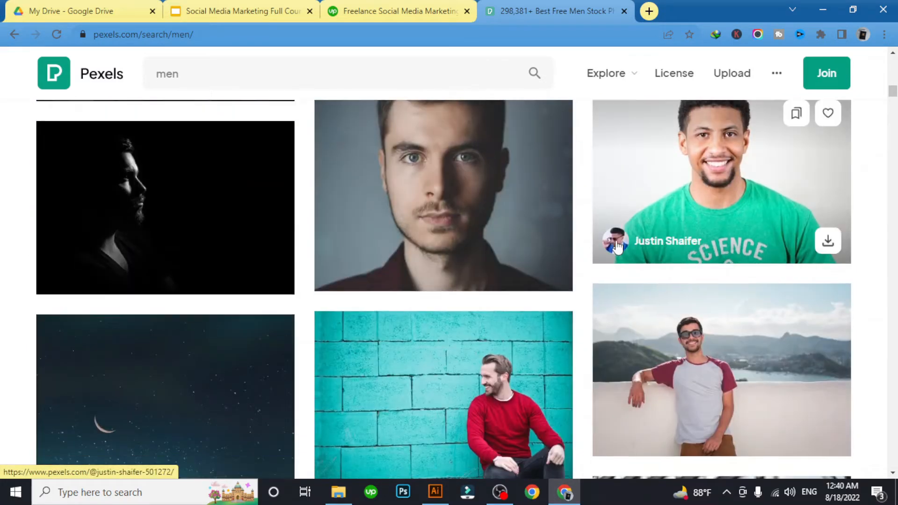
scroll(795, 281, up, 1)
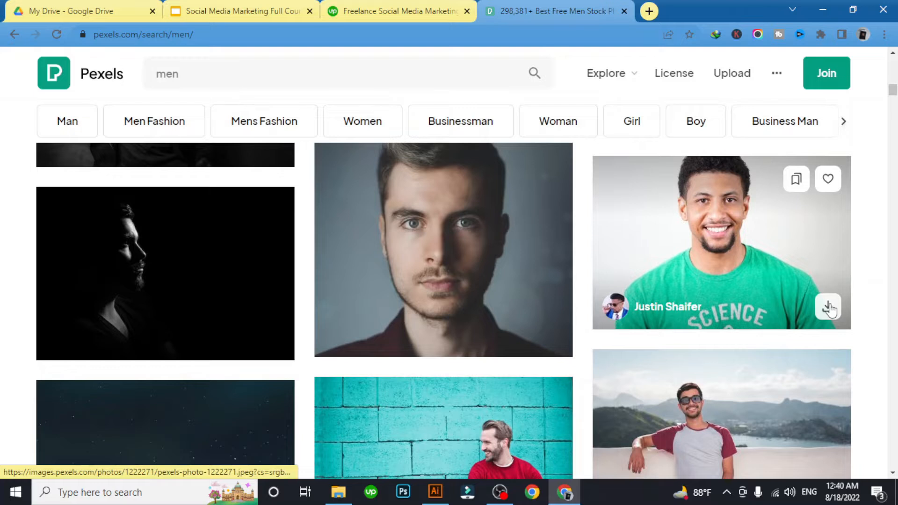
click(828, 306)
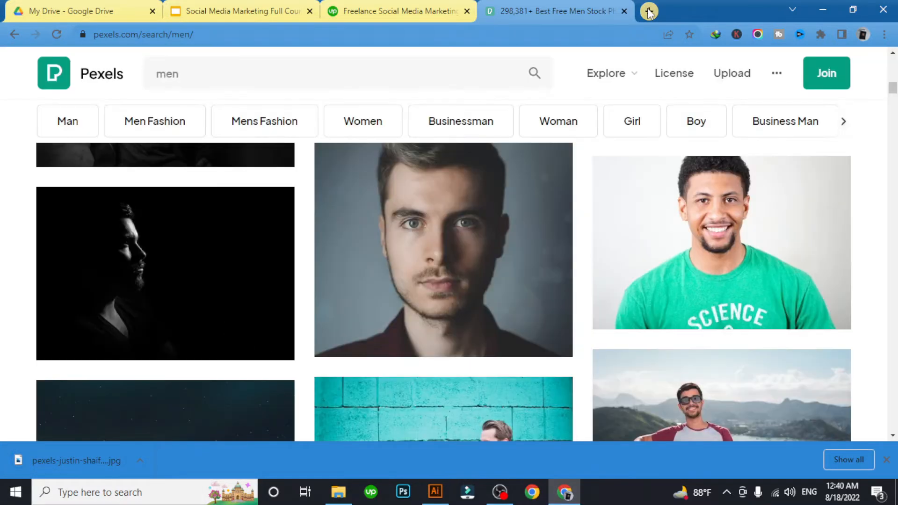
Search Google for "bg remove" in a new browser tab and open the remove.bg website
click(649, 11)
text(b)
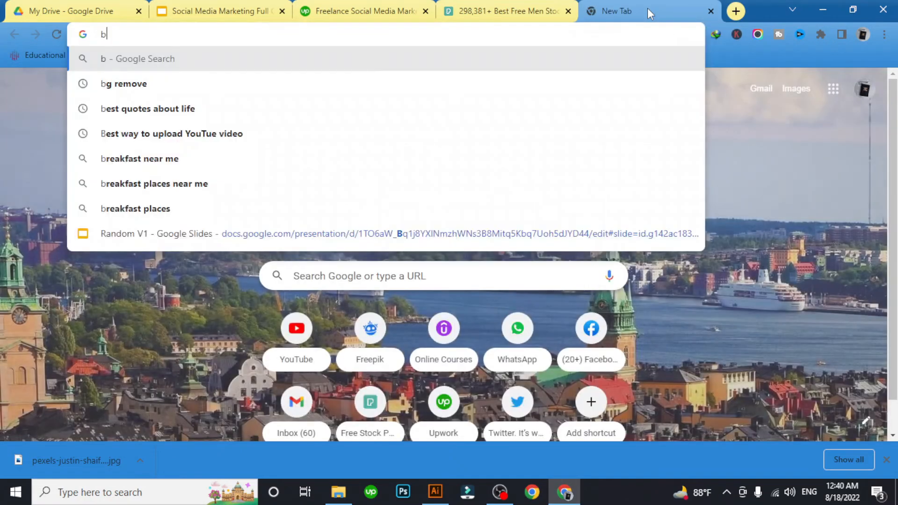
key(Down)
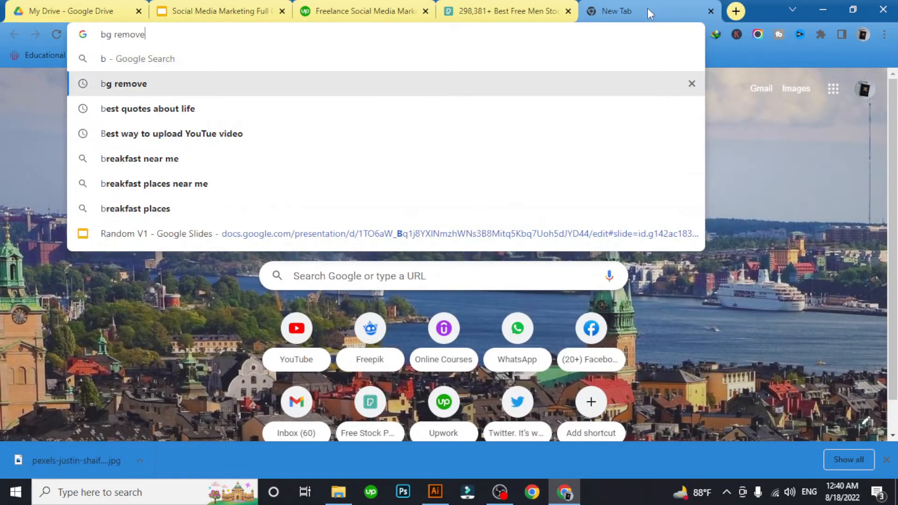
key(Return)
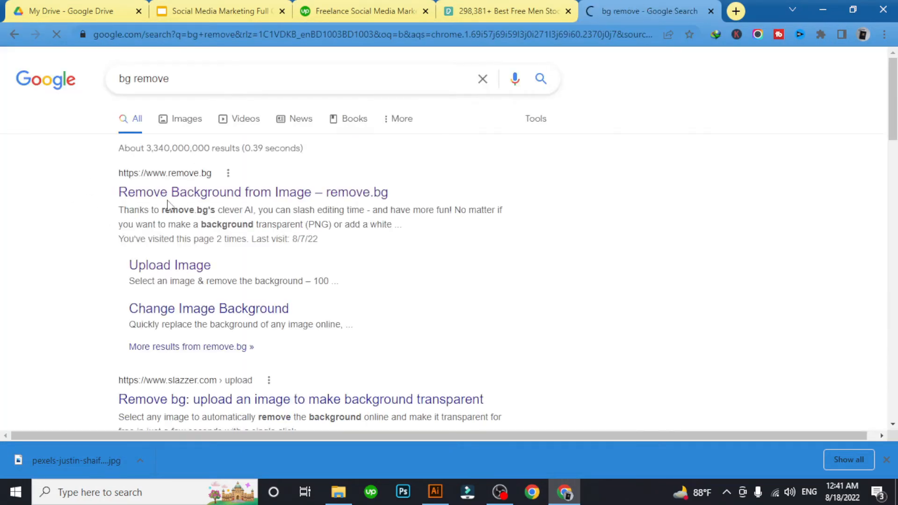
click(172, 195)
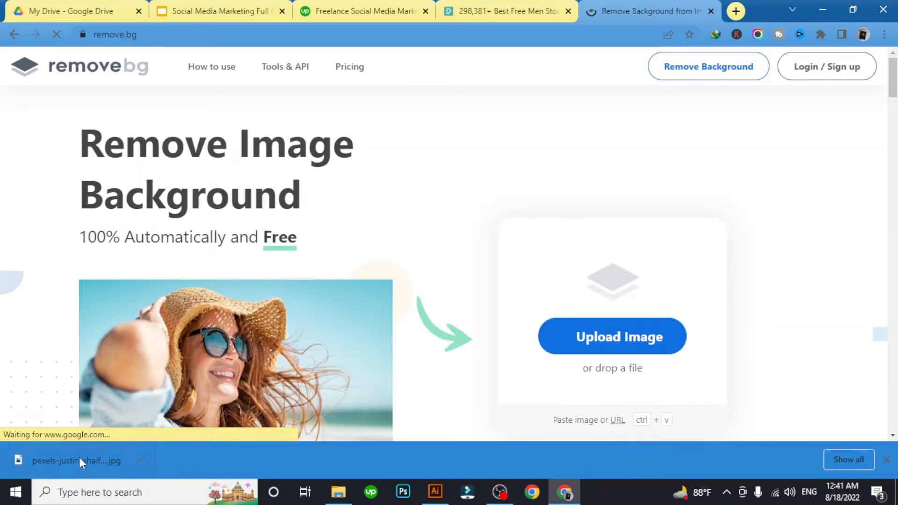
Upload the downloaded portrait to remove.bg and download the 612 × 408 preview image with its background removed
drag(71, 461, 600, 281)
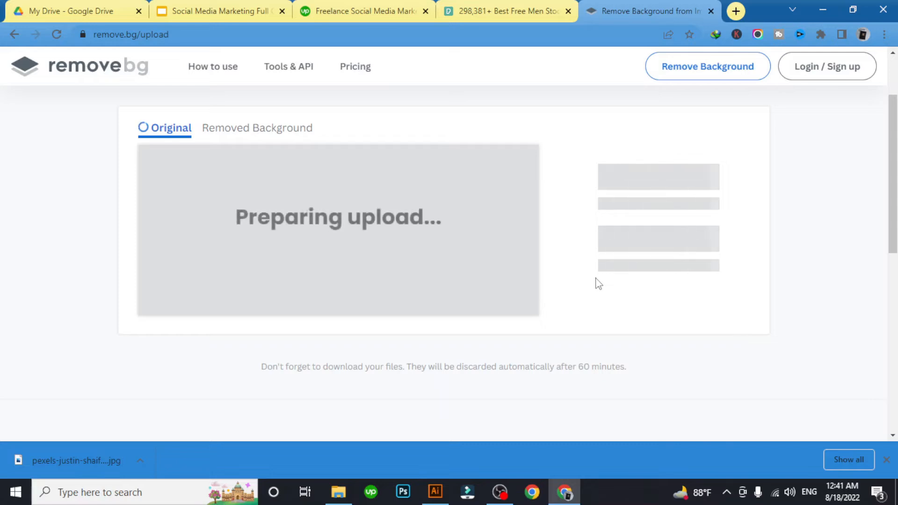
click(886, 459)
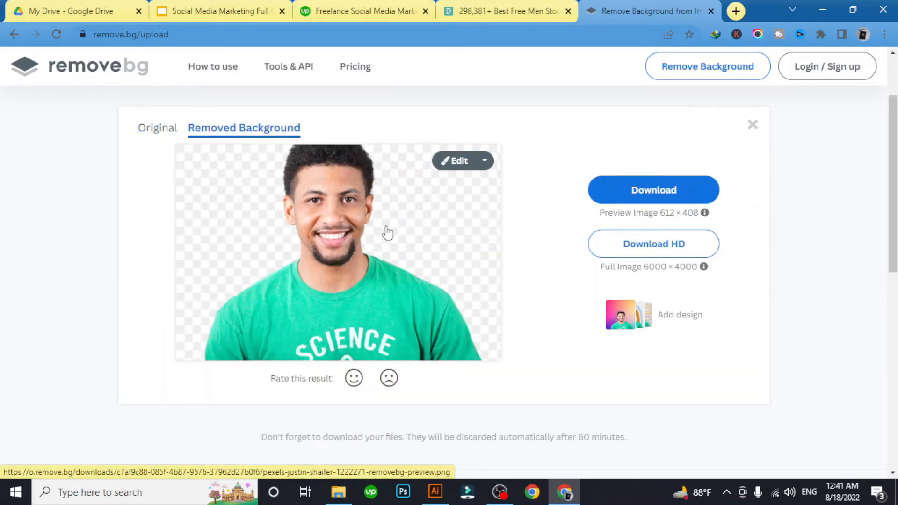
click(645, 189)
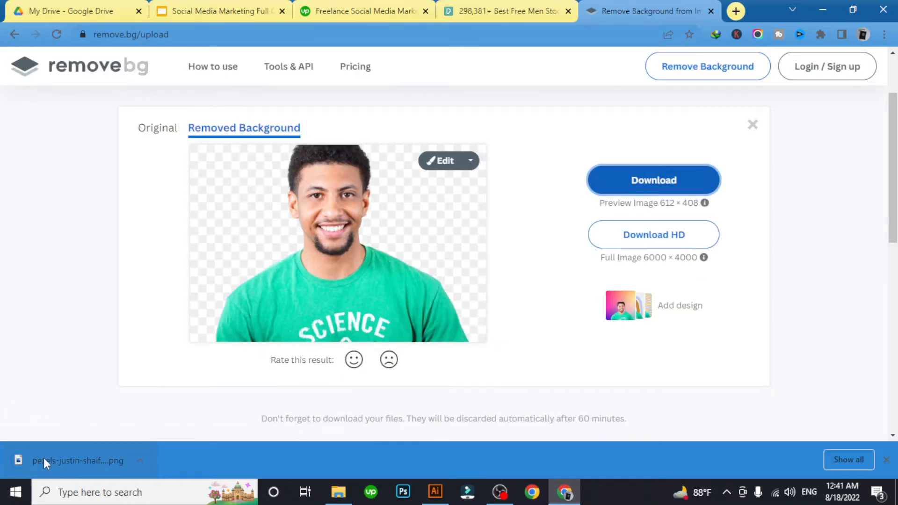
Place the cutout PNG in Illustrator's Youtbue T document, embed it, and position it against the artboard's right edge beside the heading
drag(41, 458, 555, 287)
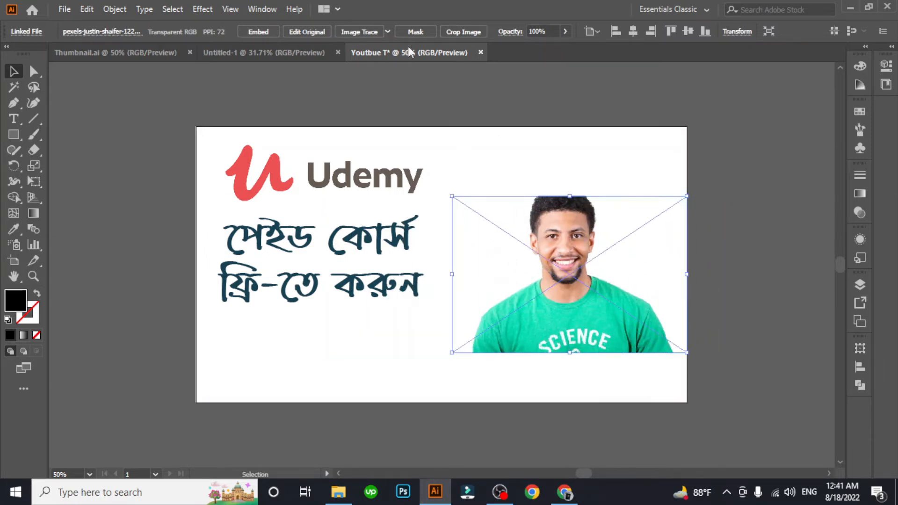
click(257, 32)
mouse_move(558, 290)
mouse_down()
mouse_move(536, 290)
mouse_move(547, 291)
mouse_up()
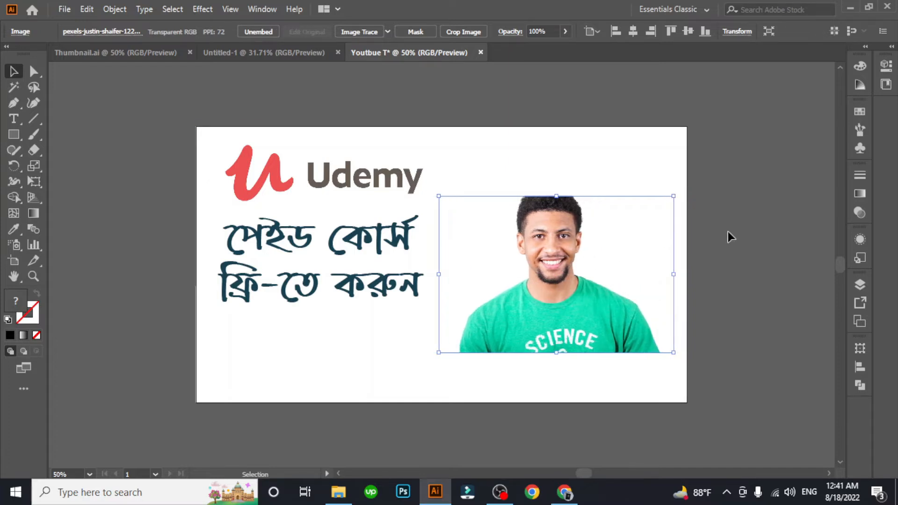
drag(505, 326, 617, 287)
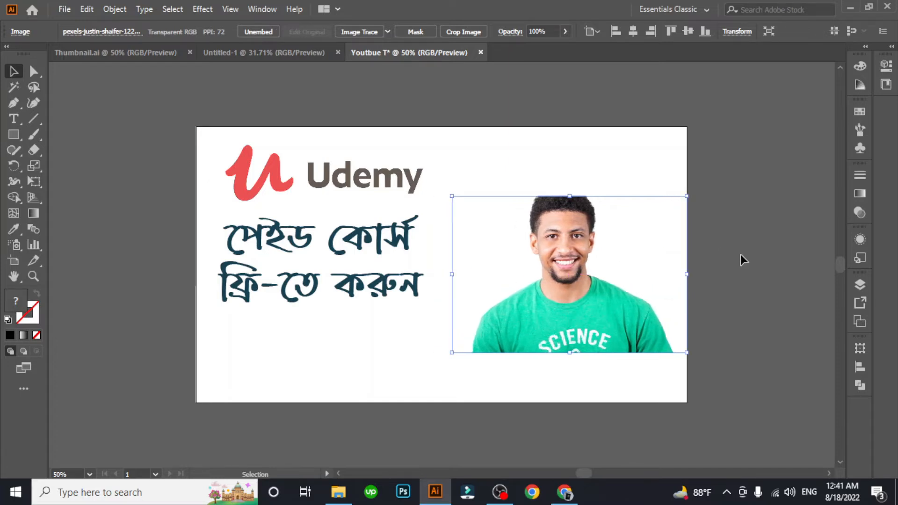
Draw a black rectangle across the artboard's full width, over the portrait's lower part, and align it to the artboard's bottom edge
click(102, 208)
drag(14, 135, 31, 135)
drag(204, 334, 687, 398)
click(13, 75)
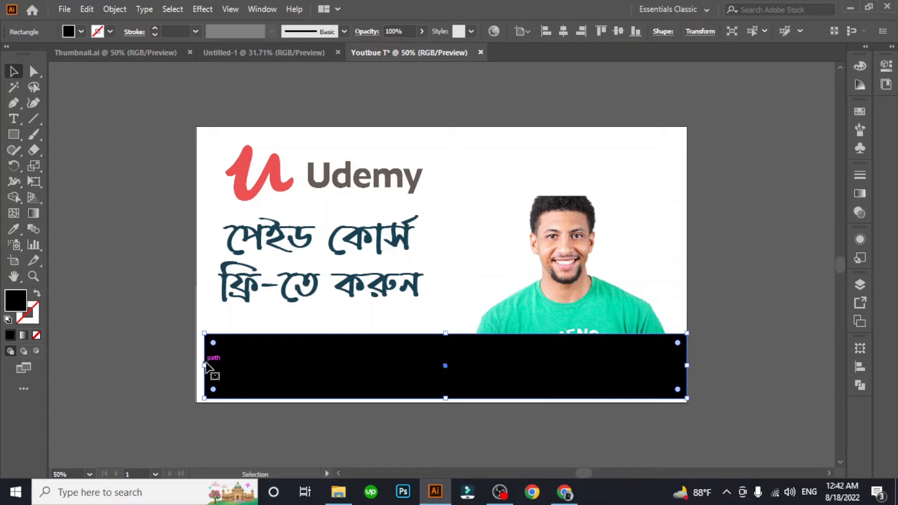
drag(206, 368, 197, 367)
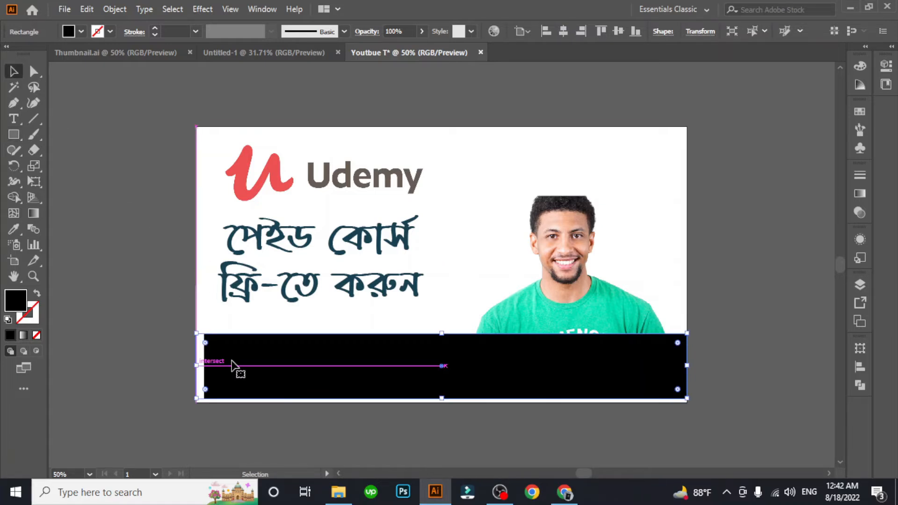
click(860, 374)
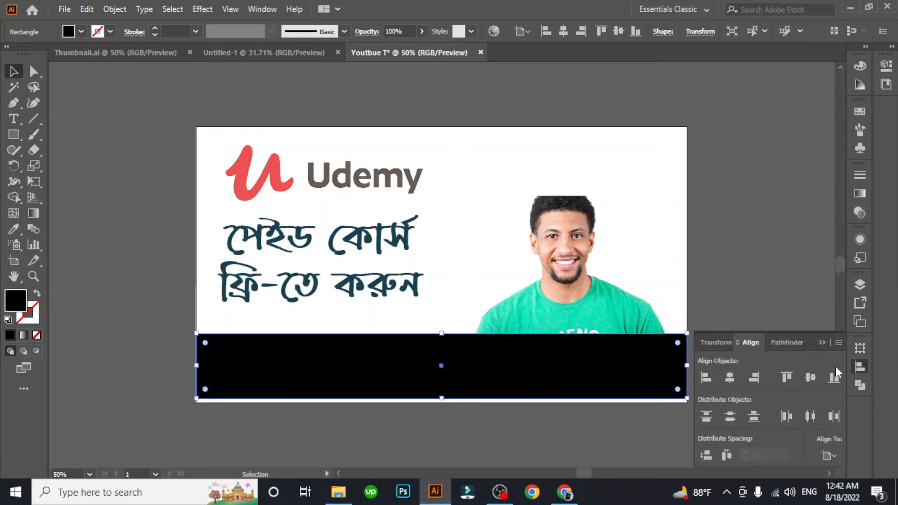
click(834, 378)
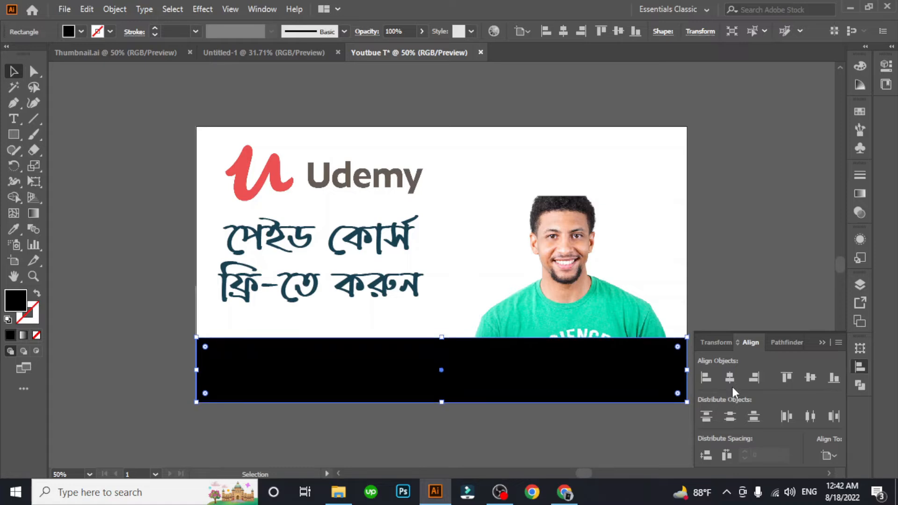
click(822, 343)
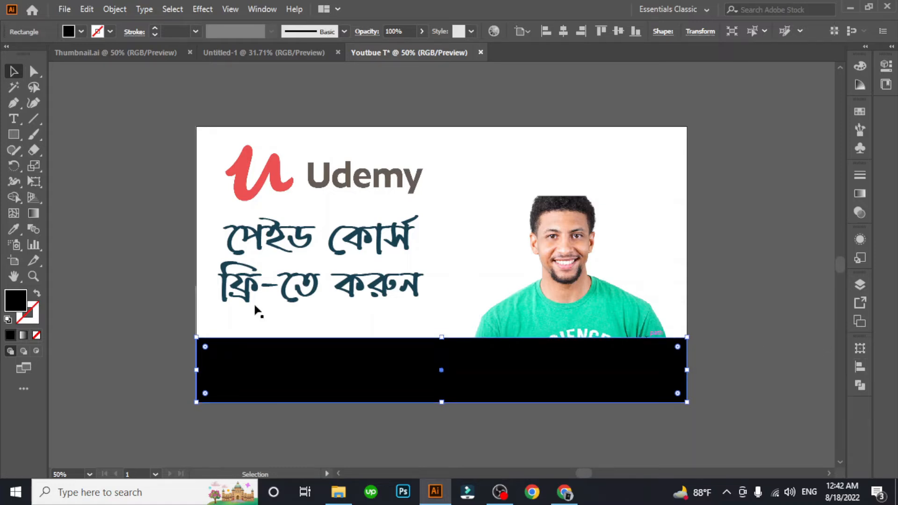
Fill the bottom bar with the logo's red and reduce its height from above to end just below the portrait
click(12, 232)
click(238, 174)
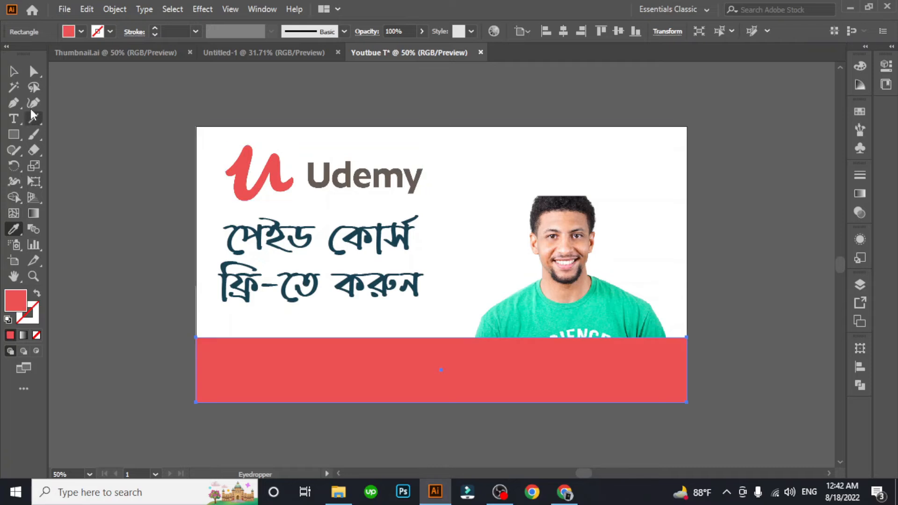
key(v)
drag(441, 336, 446, 356)
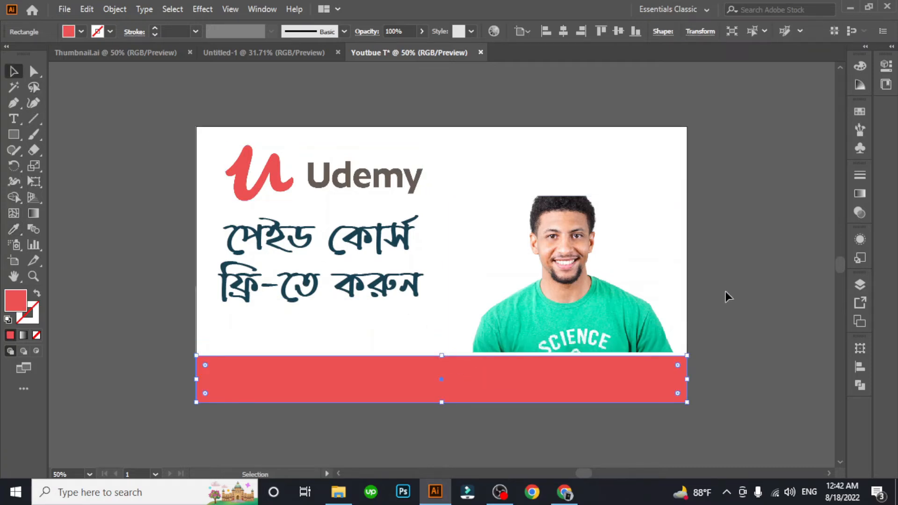
Shift the portrait down so its lower edge meets the red bar without a gap
click(611, 312)
key(shift+Down)
click(733, 284)
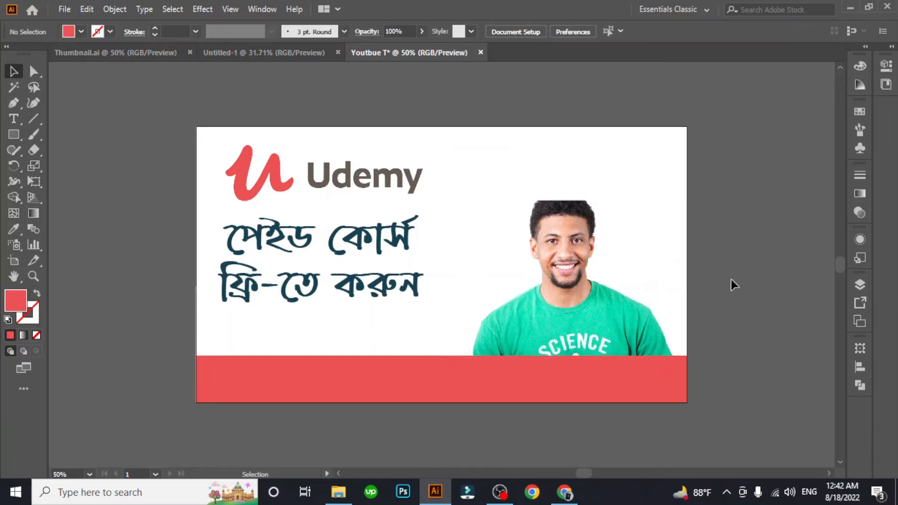
Draw a small rectangle below the heading with no fill and a white 4 pt stroke
click(860, 65)
click(14, 134)
drag(244, 316, 410, 348)
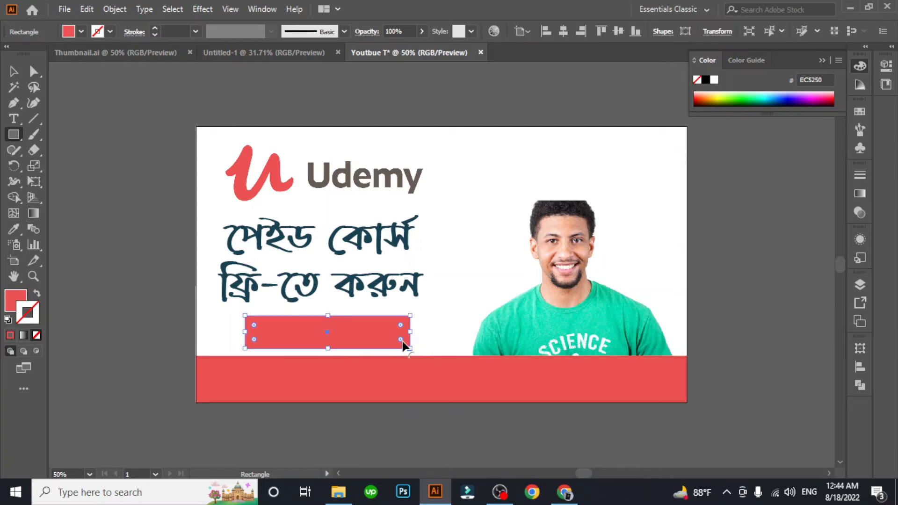
click(15, 302)
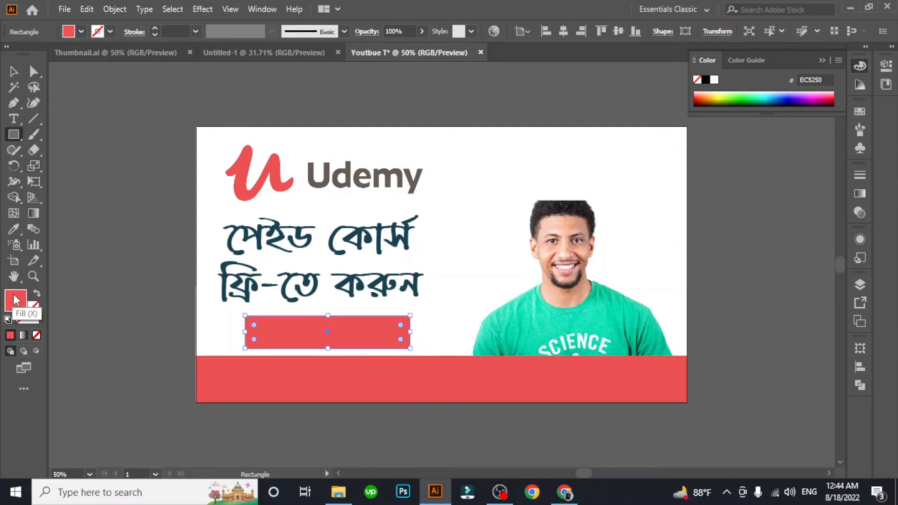
click(37, 335)
click(110, 32)
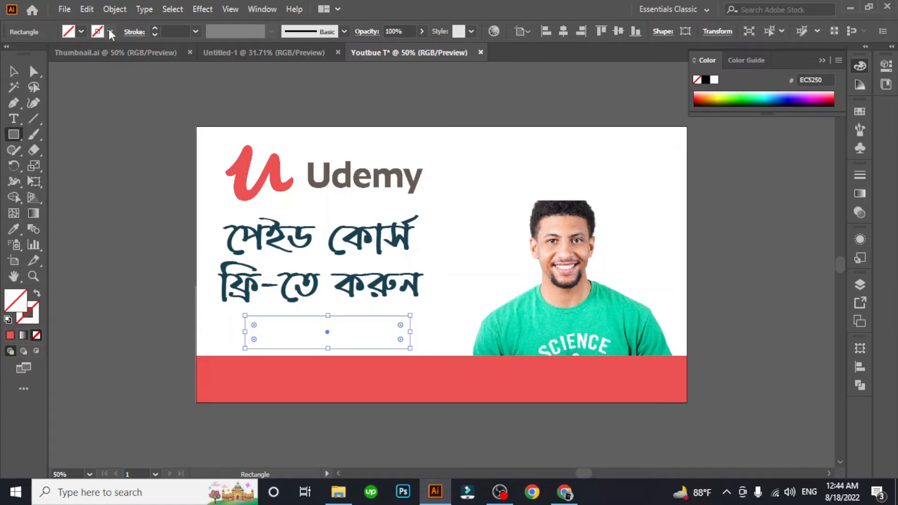
click(31, 57)
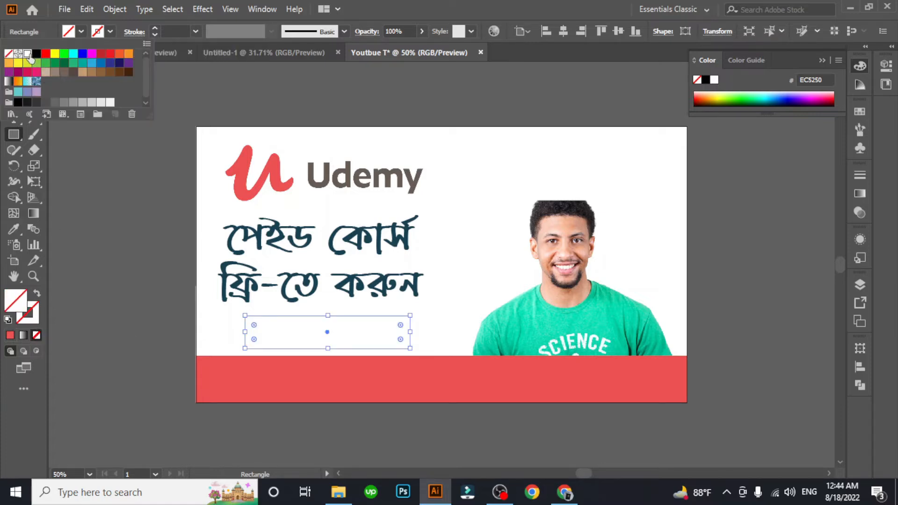
click(155, 28)
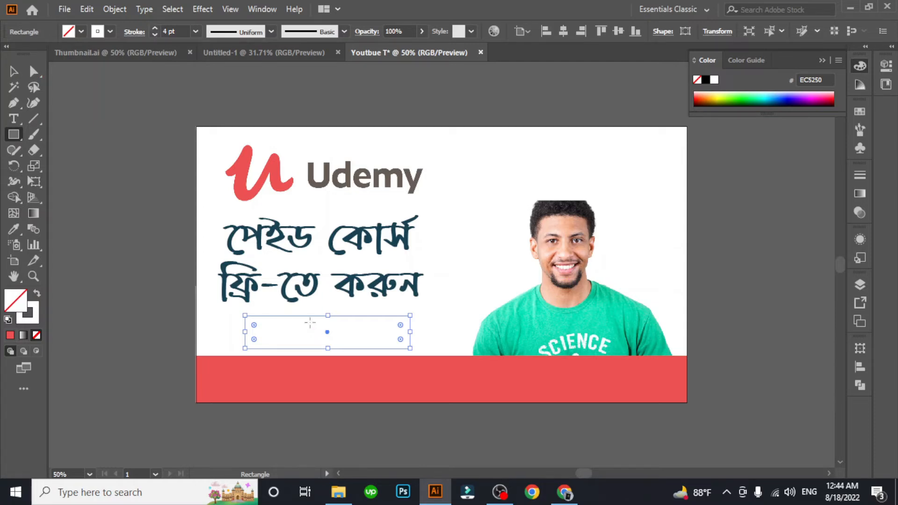
Bring the white-outlined rectangle to the front and move it onto the left part of the red bar
click(11, 72)
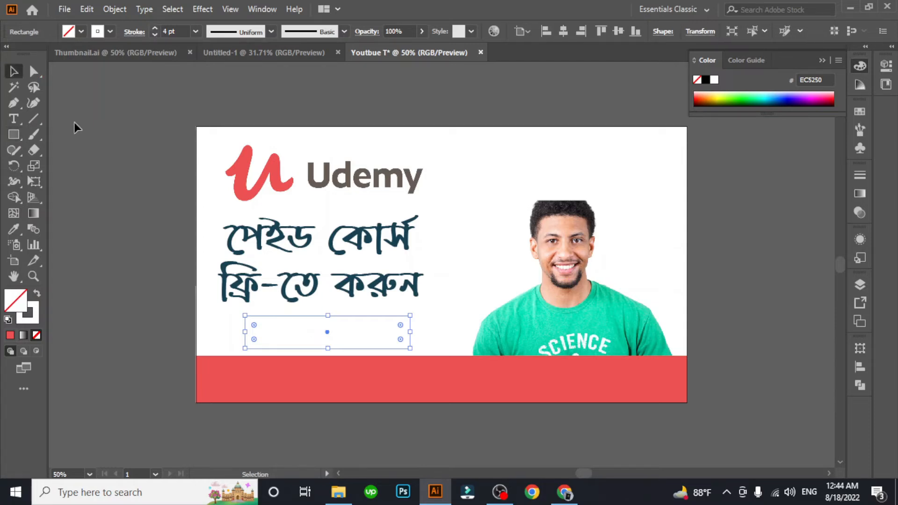
right_click(291, 319)
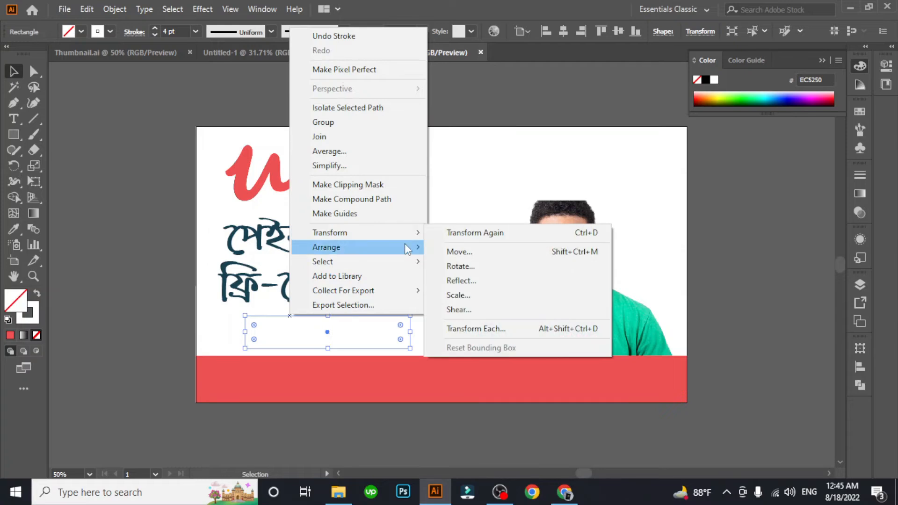
mouse_move(406, 248)
click(451, 247)
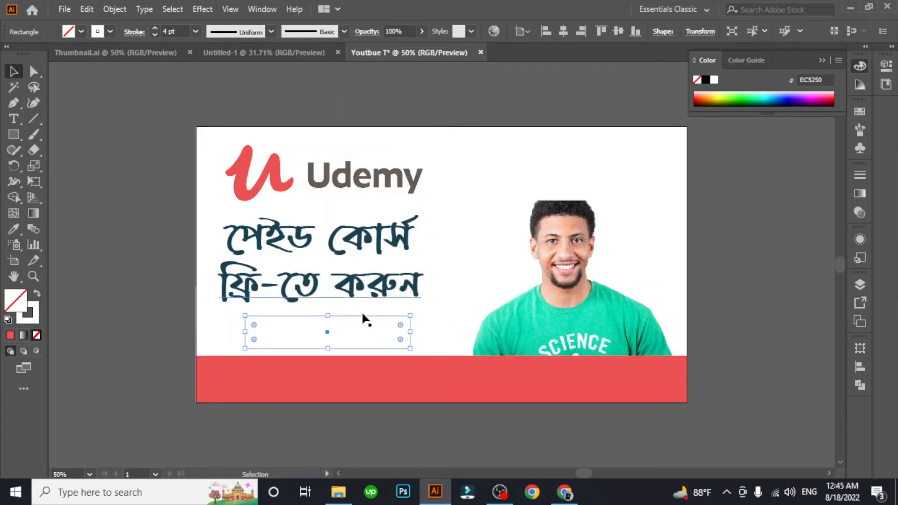
drag(364, 319, 363, 369)
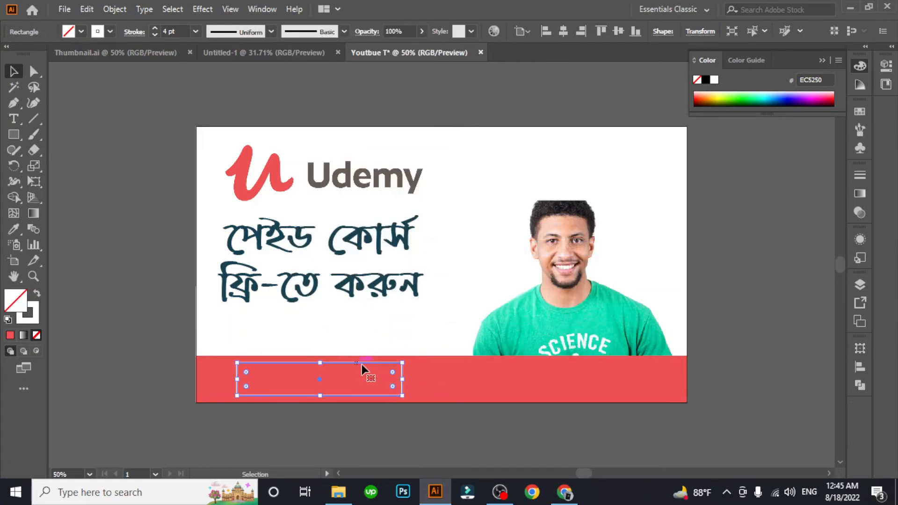
click(126, 288)
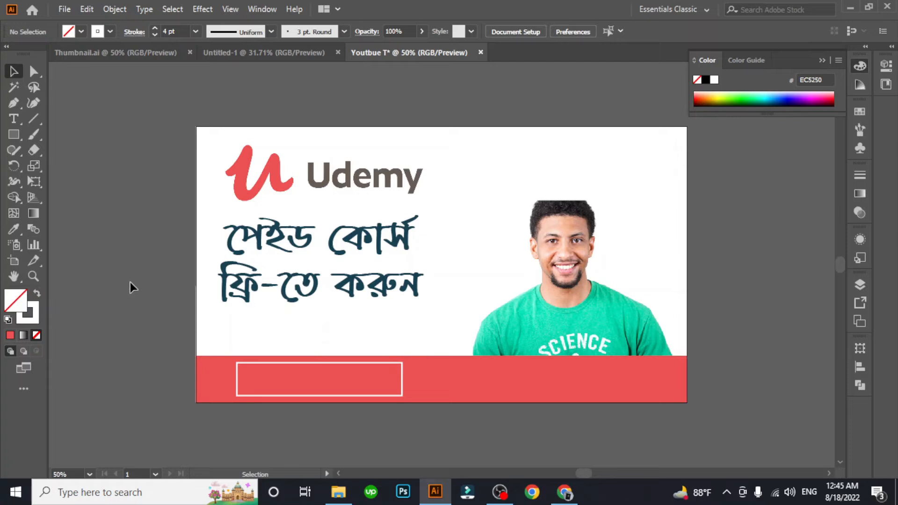
Add the text "Paid Course" at 60 pt in white and position it inside the outlined rectangle
click(17, 123)
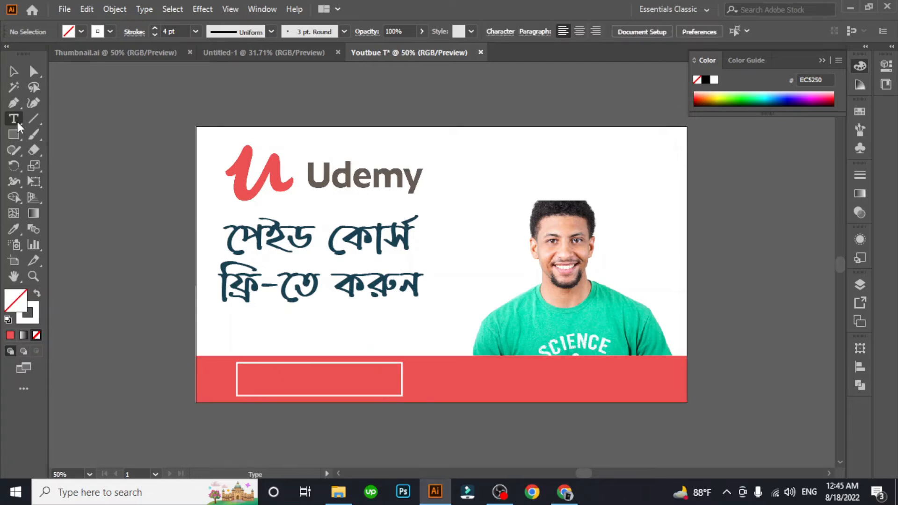
click(279, 375)
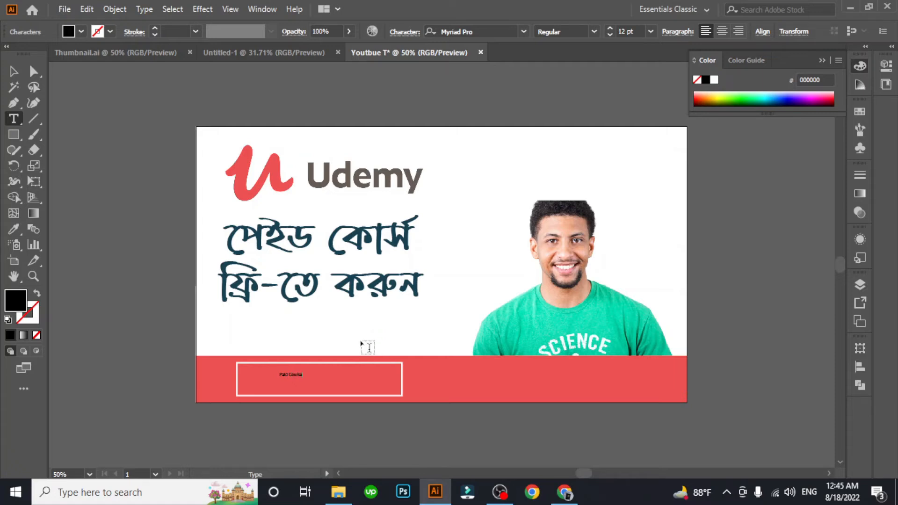
click(14, 72)
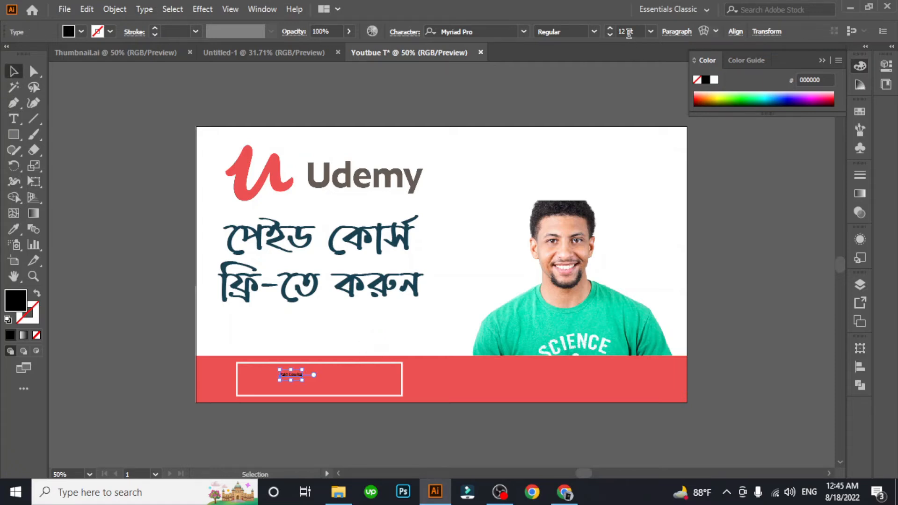
click(651, 32)
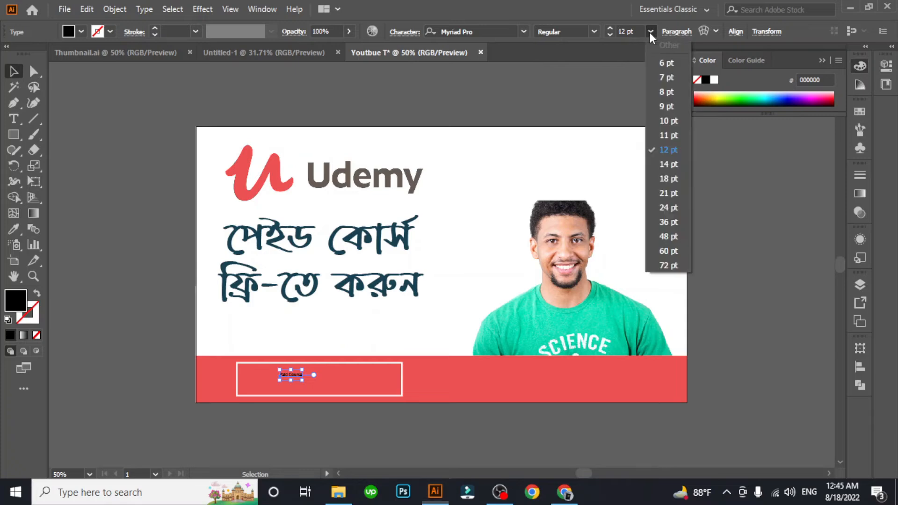
click(669, 255)
click(81, 31)
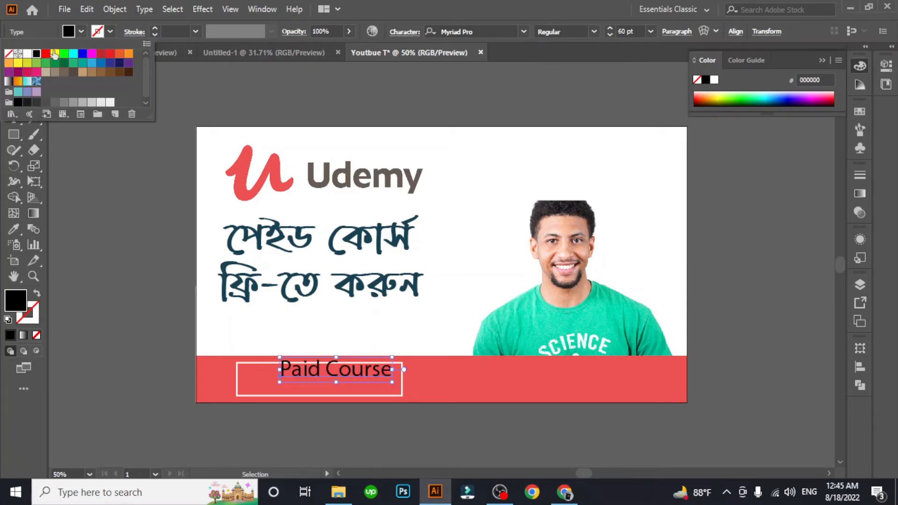
click(26, 54)
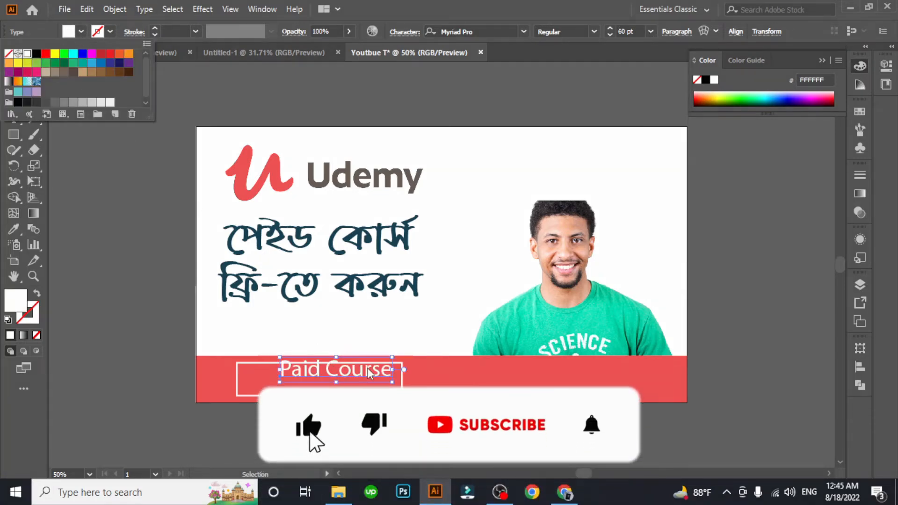
click(352, 380)
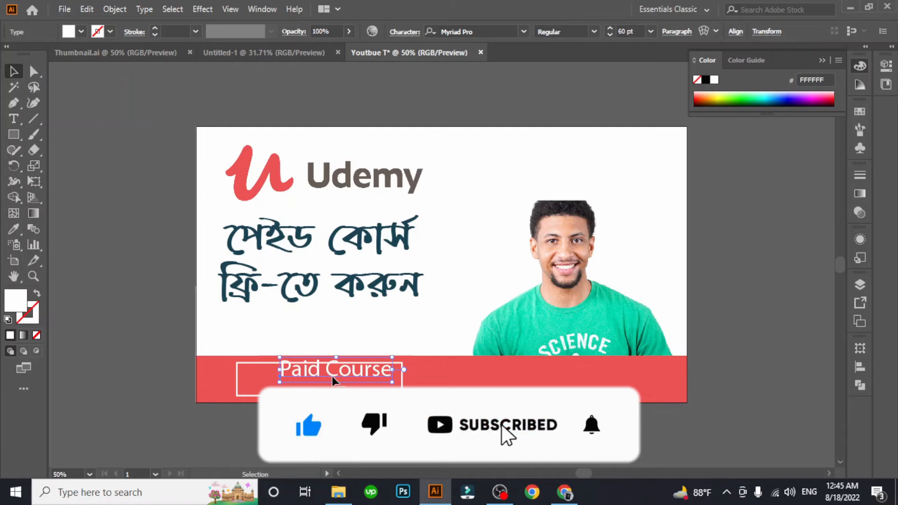
drag(318, 384, 303, 391)
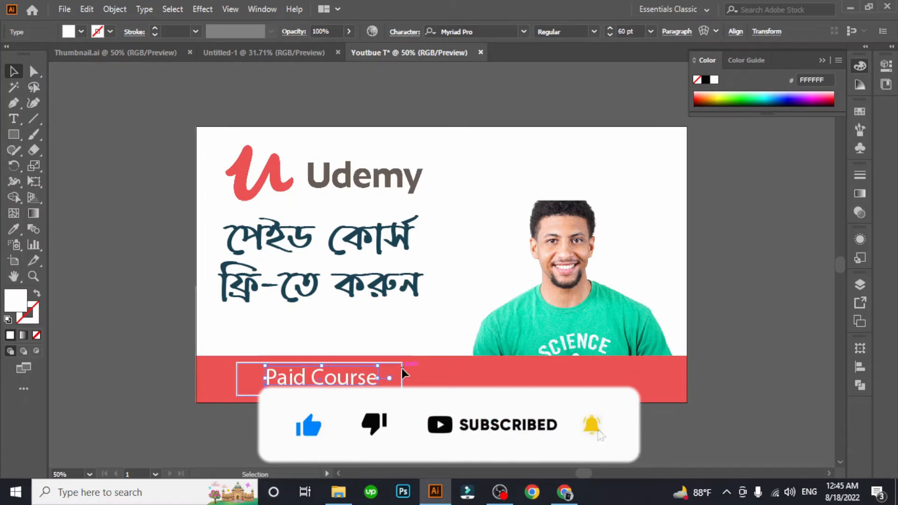
Duplicate the outlined rectangle and its "Paid Course" label onto the right part of the red bar
click(403, 370)
drag(403, 369, 613, 381)
key(ctrl+z)
key(alt)
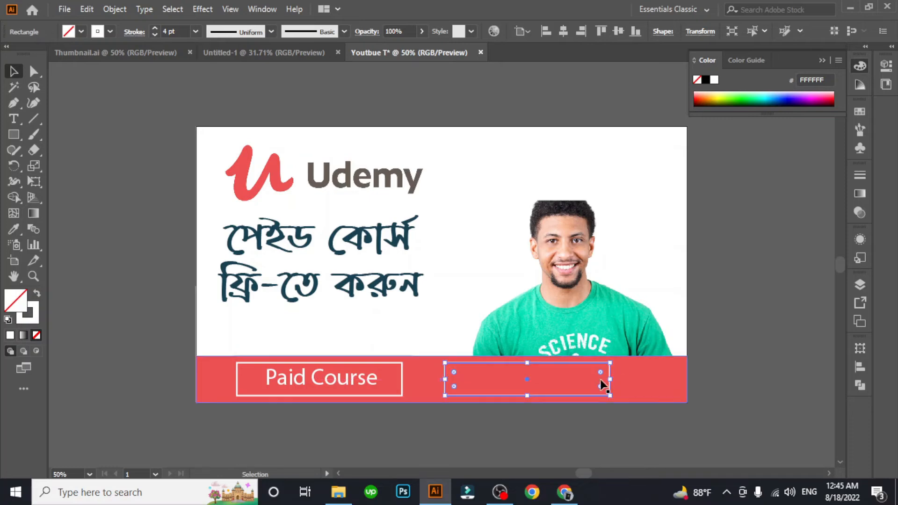
click(353, 391)
drag(352, 384, 550, 381)
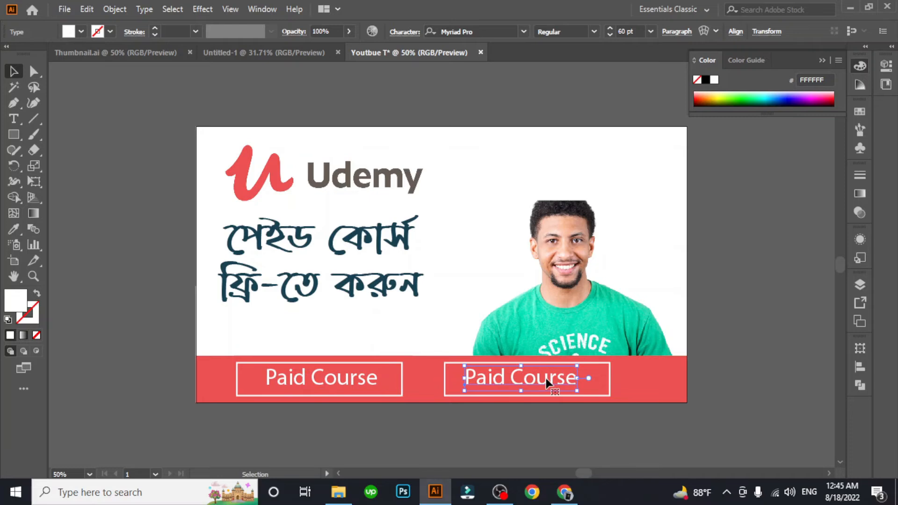
Change the duplicated label's text to "Get Course"
key(t)
triple_click(563, 384)
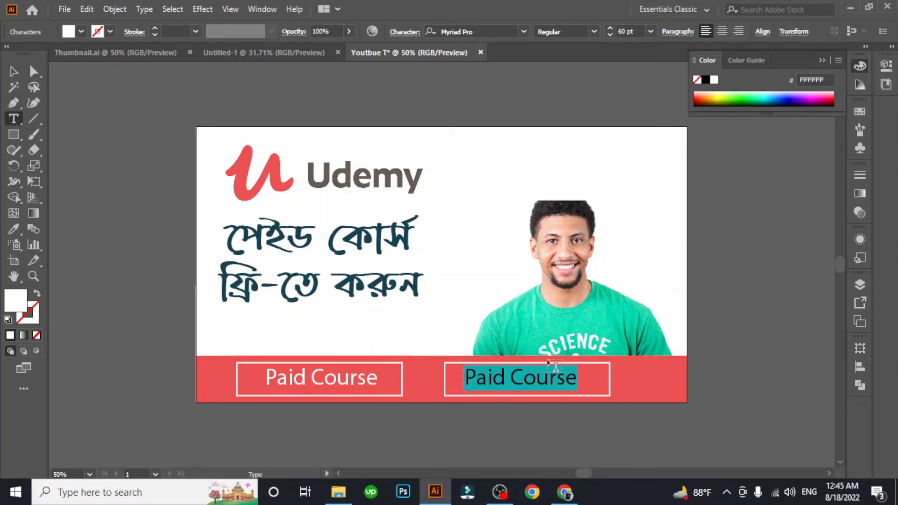
text(Get)
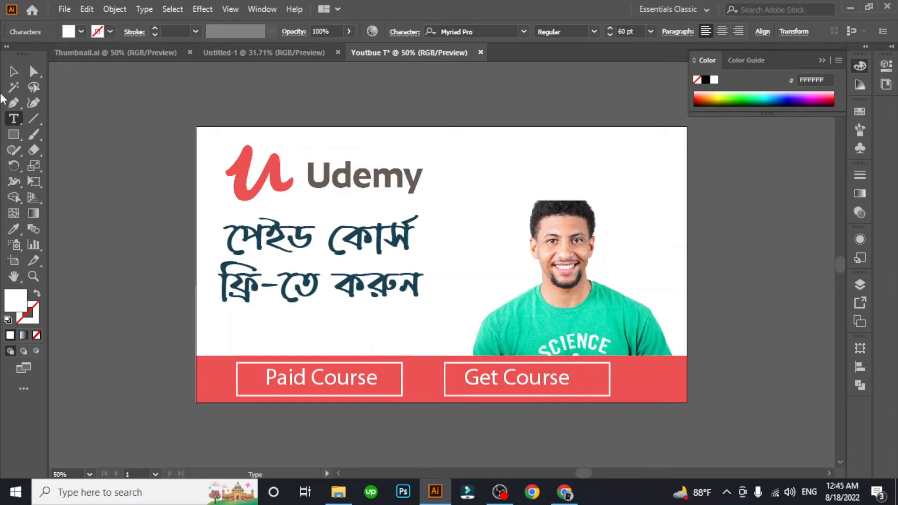
click(13, 71)
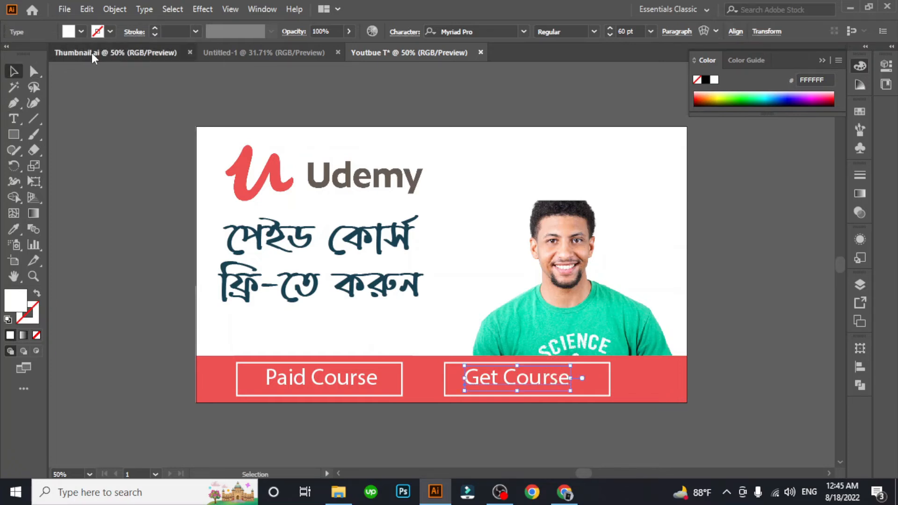
Copy the Paid Course and Get Free button group from Thumbnail.ai into the Youtbue T document, below the artboard
click(91, 52)
click(325, 390)
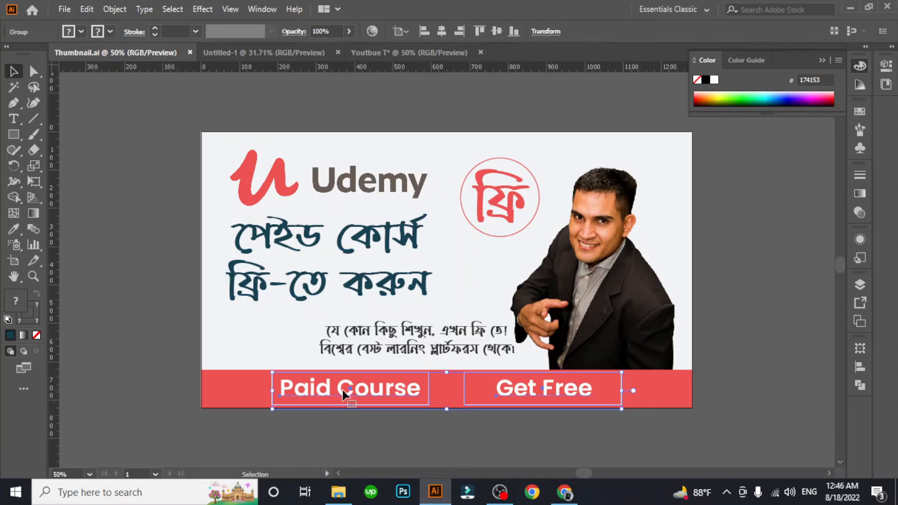
drag(374, 395, 255, 439)
scroll(463, 397, down, 2)
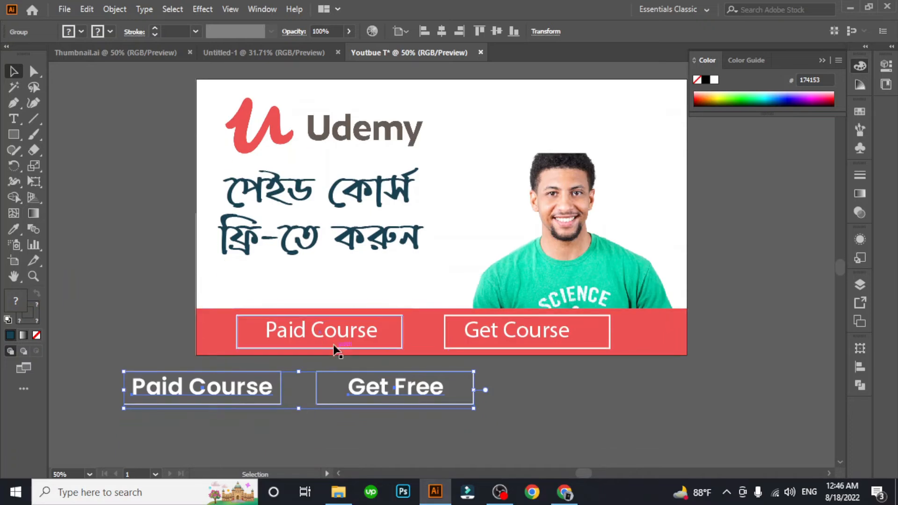
Ungroup the copied buttons below the artboard and inspect the font of their Paid Course label
click(356, 335)
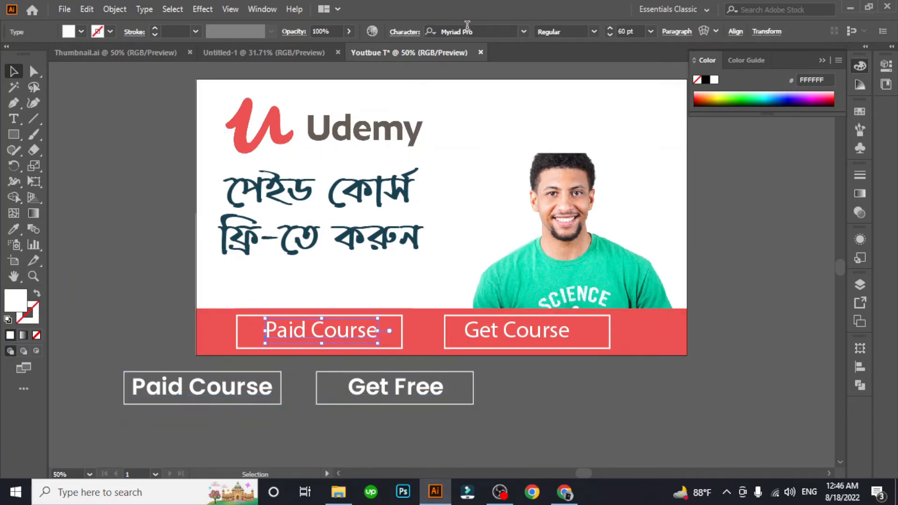
click(200, 395)
right_click(201, 396)
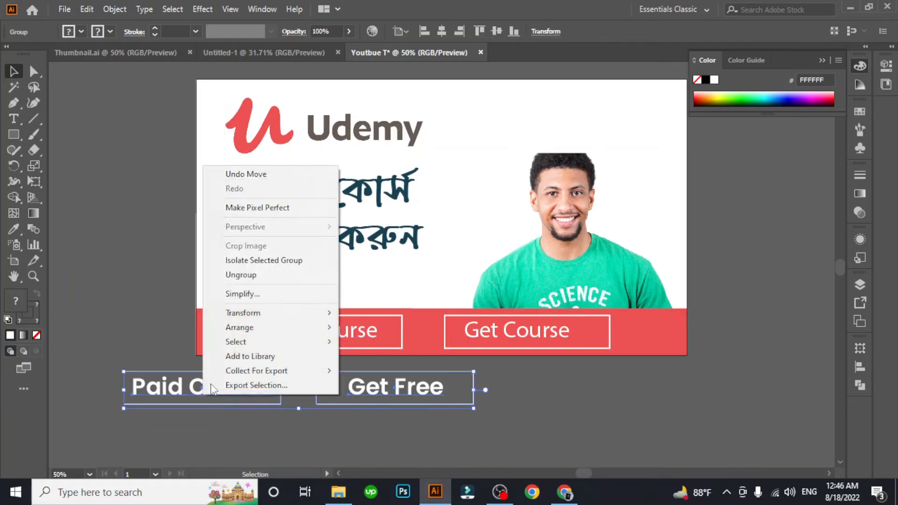
click(241, 274)
click(180, 395)
click(181, 397)
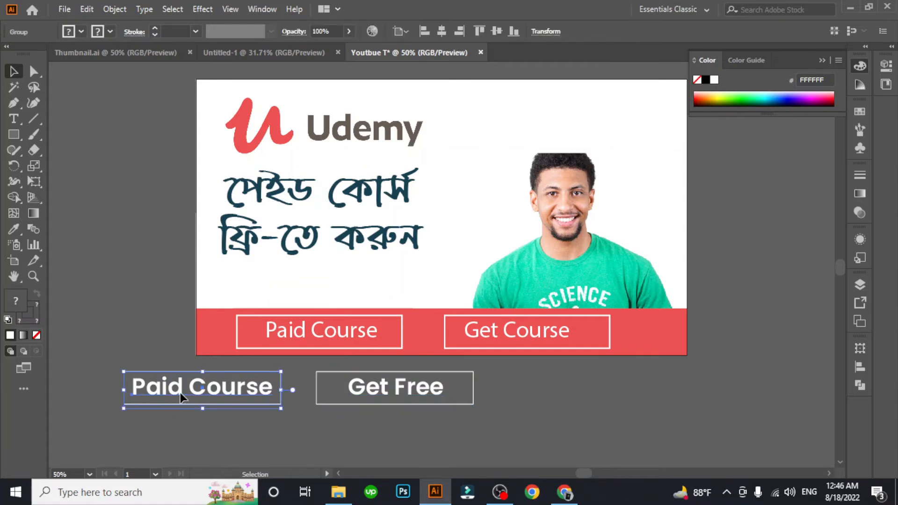
right_click(181, 395)
click(220, 269)
click(154, 284)
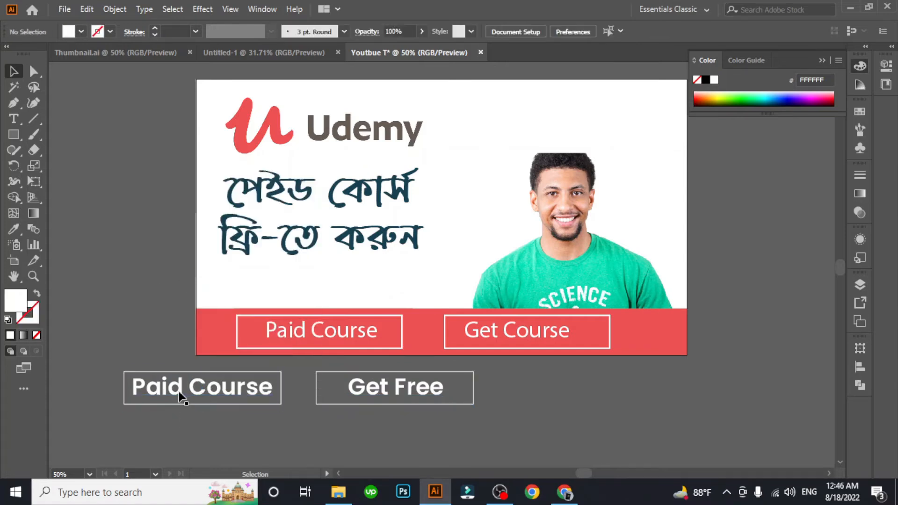
click(178, 392)
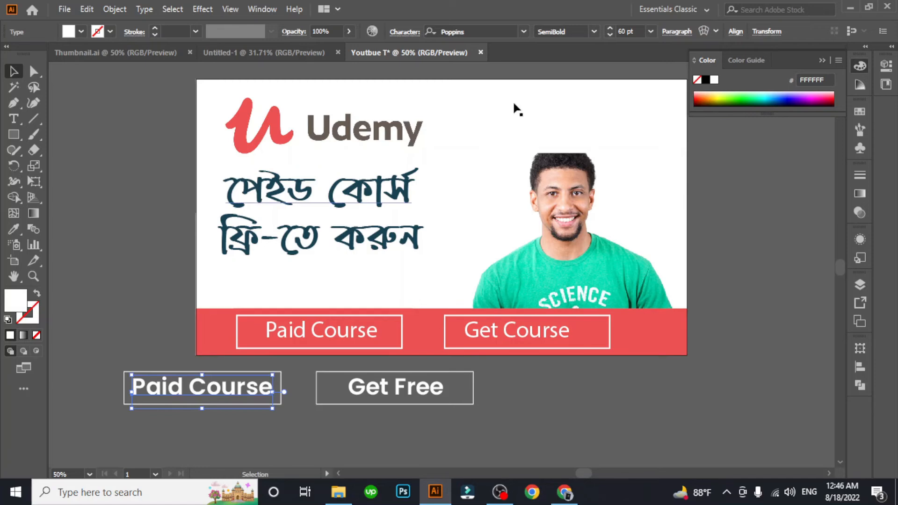
Set the red bar's Paid Course label to Poppins SemiBold and nudge it slightly left inside its outline
click(336, 329)
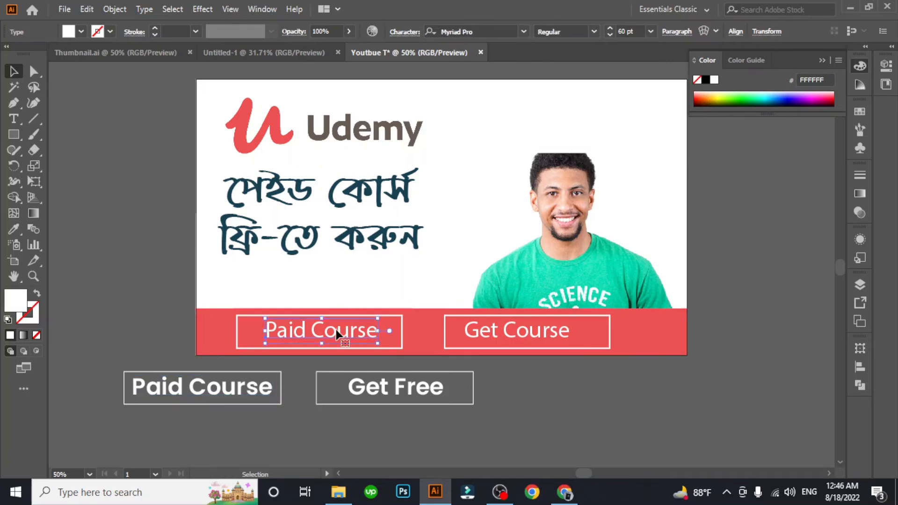
click(500, 31)
text(pa)
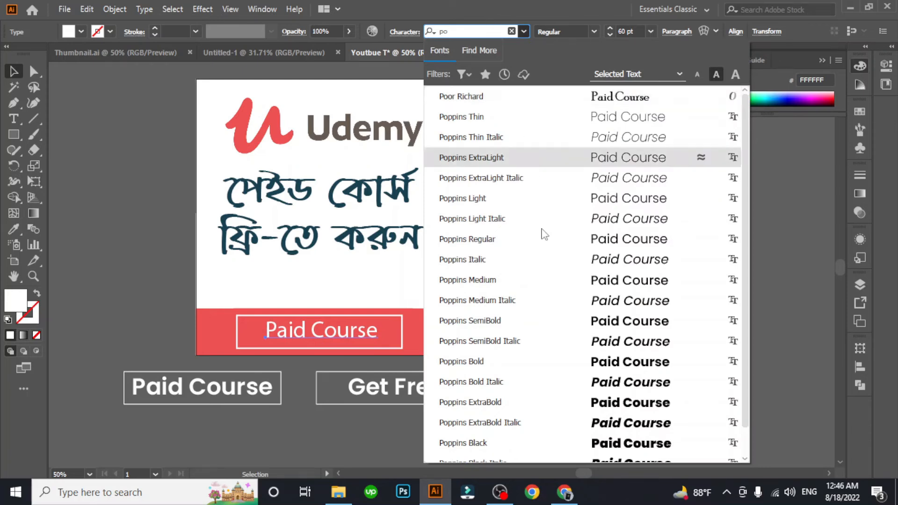
click(560, 360)
click(594, 30)
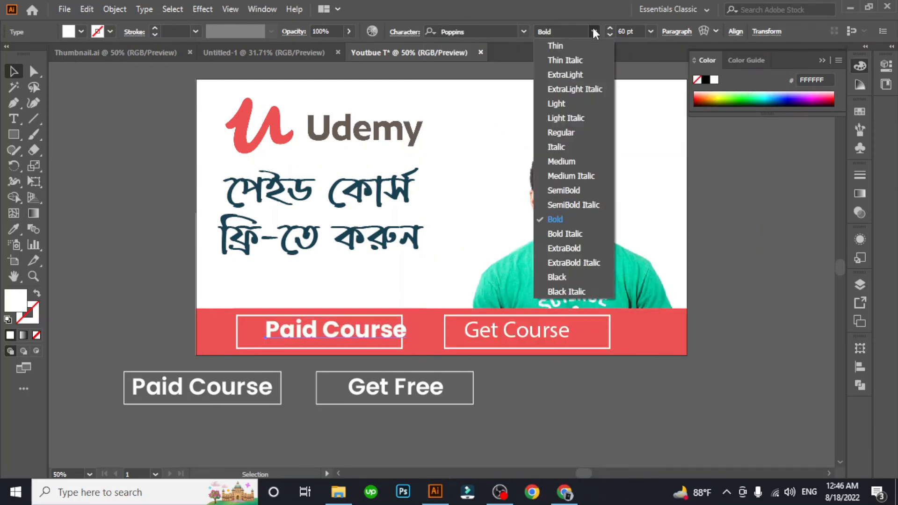
click(588, 190)
key(Left)
key(Left)
key(Left)
key(Left)
key(Left)
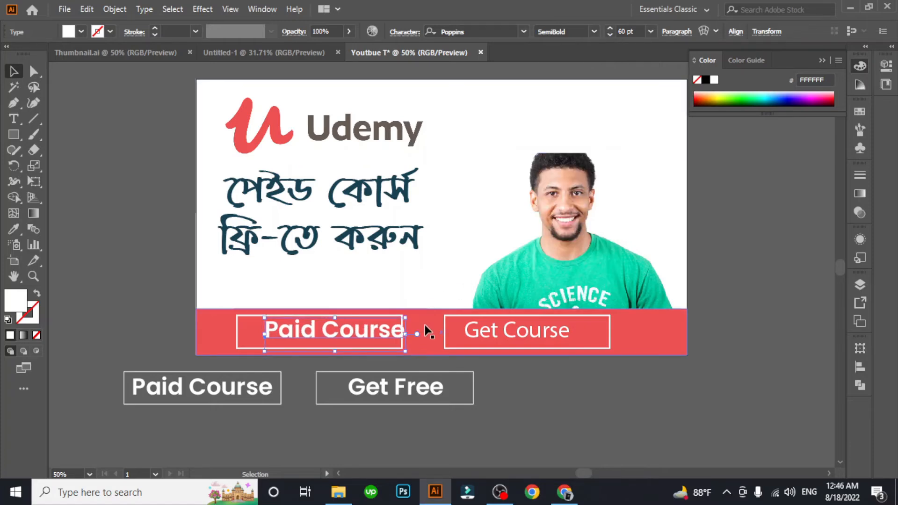
Copy the Paid Course label's text style onto the Get Course label with the Eyedropper
click(495, 330)
click(13, 230)
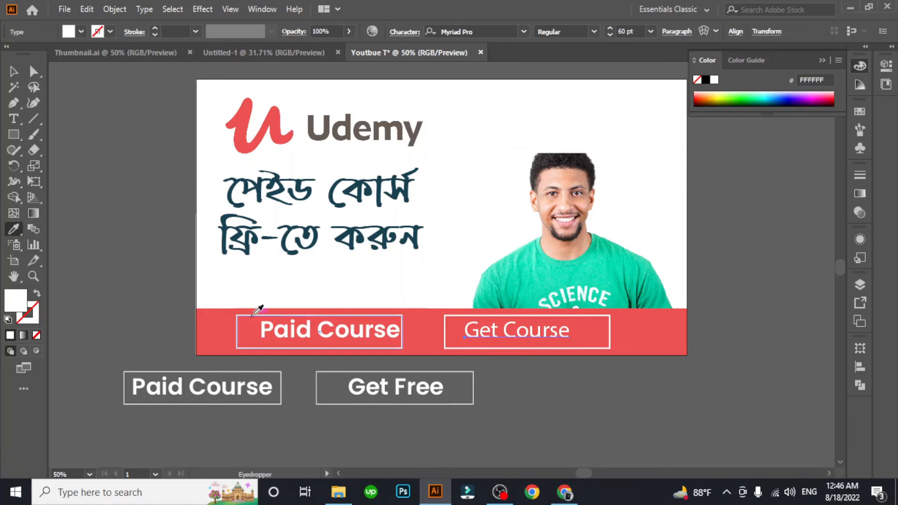
click(266, 323)
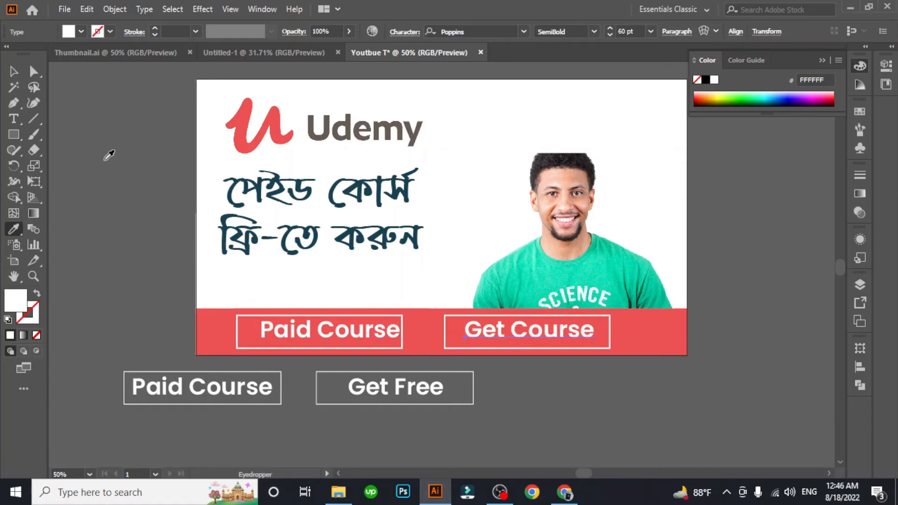
click(13, 71)
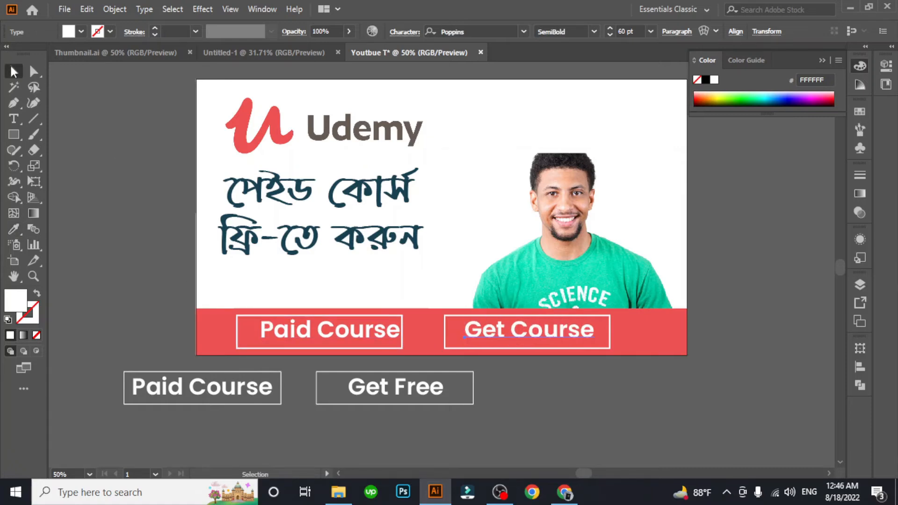
click(91, 161)
Move the outlined rectangle around Get Course further right along the red bar
click(610, 330)
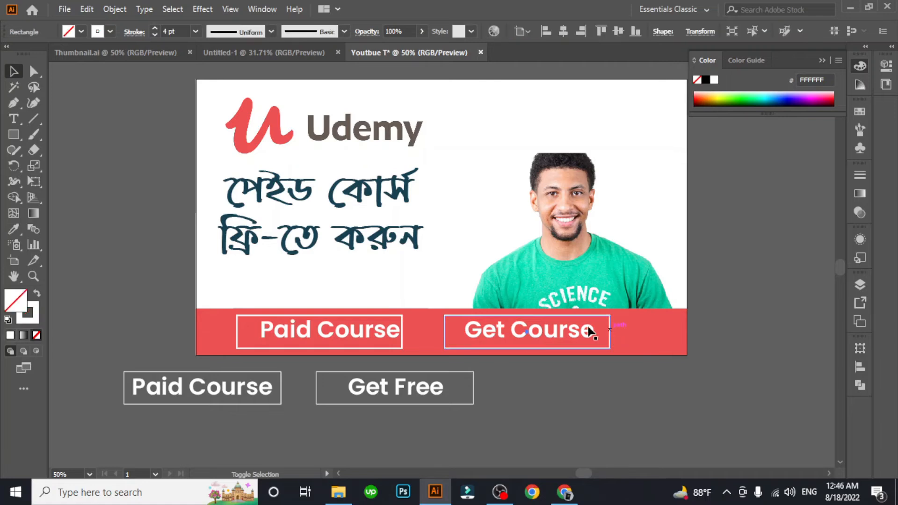
key(Right)
key(Right)
key(Right)
key(Right)
key(Right)
key(Right)
key(Right)
key(Right)
key(Right)
key(Right)
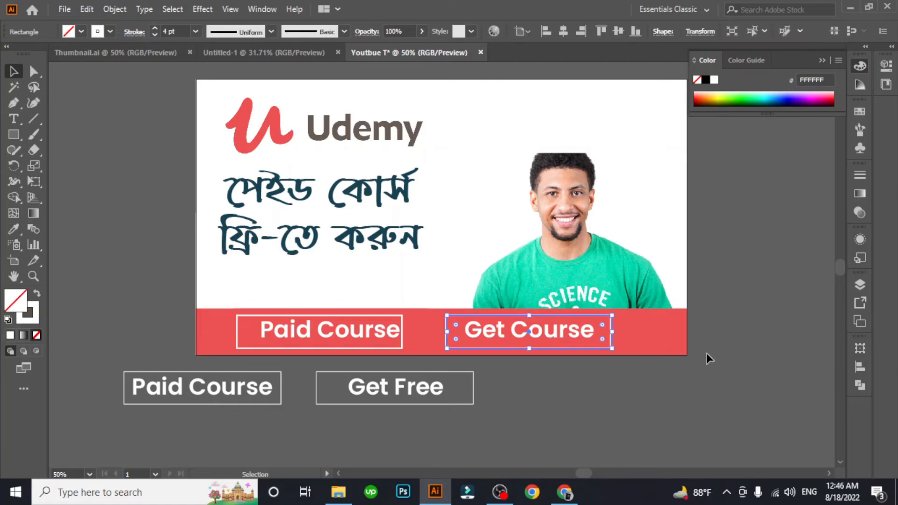
key(Right)
key(Right)
key(Right)
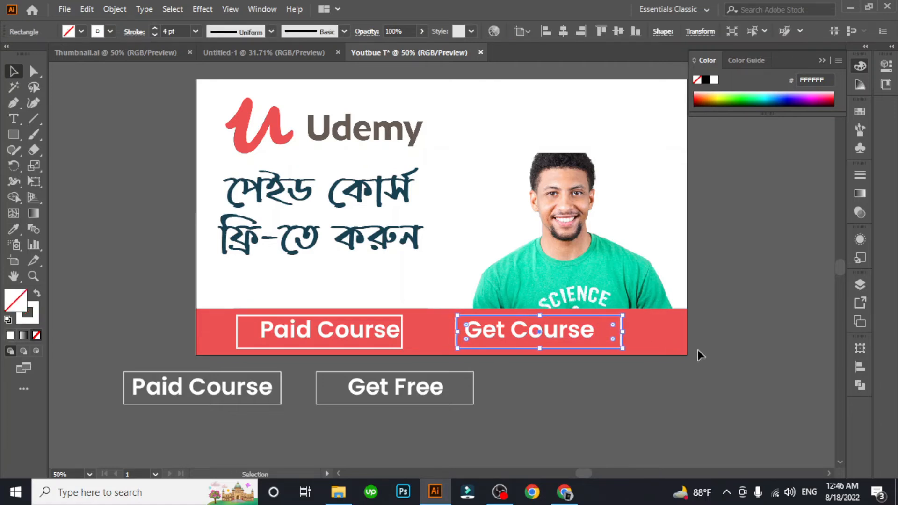
Center the Get Course label horizontally and vertically on its outlined rectangle
click(568, 332)
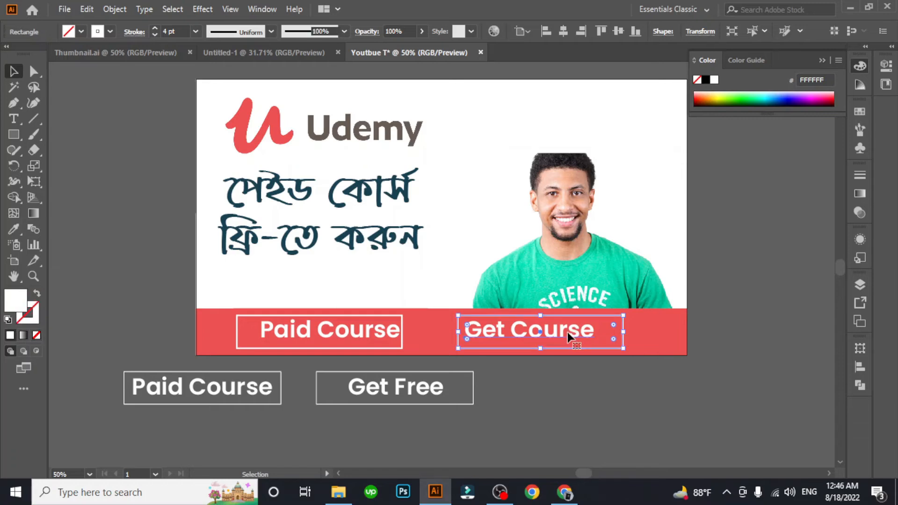
shift+click(622, 329)
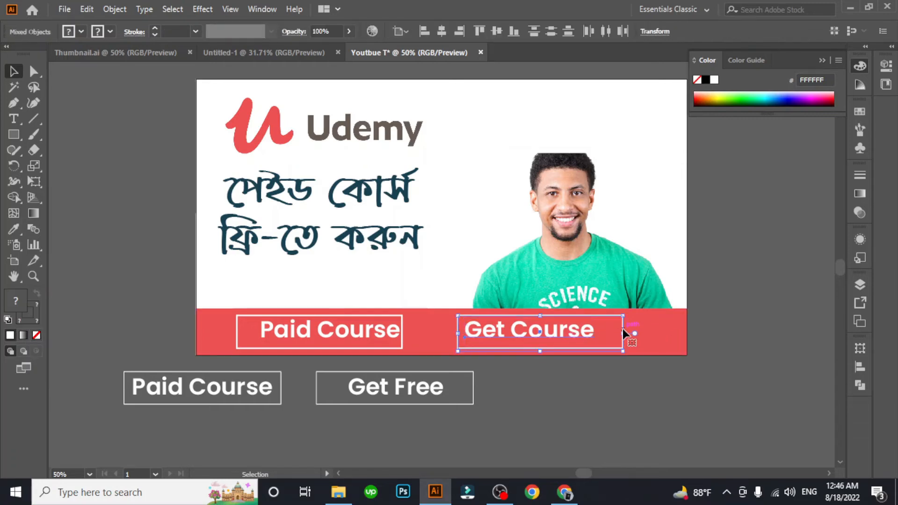
click(859, 367)
click(552, 331)
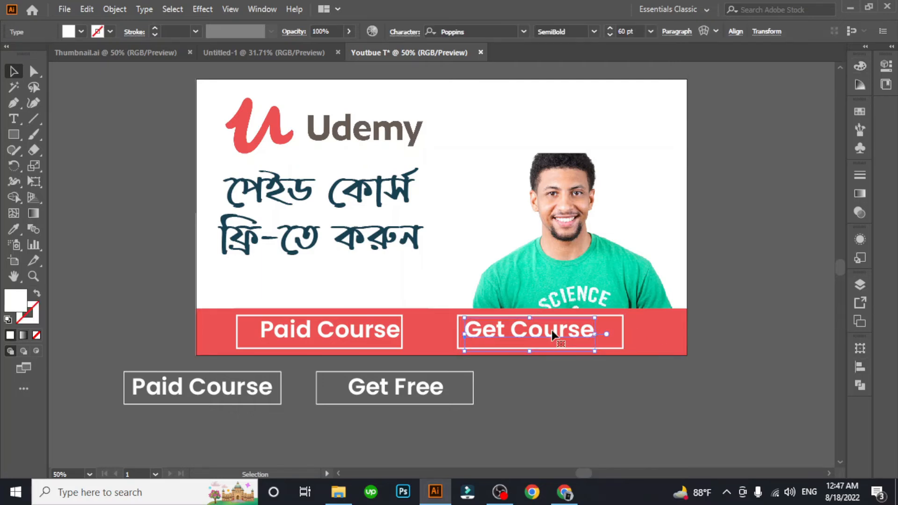
shift+click(622, 321)
click(622, 322)
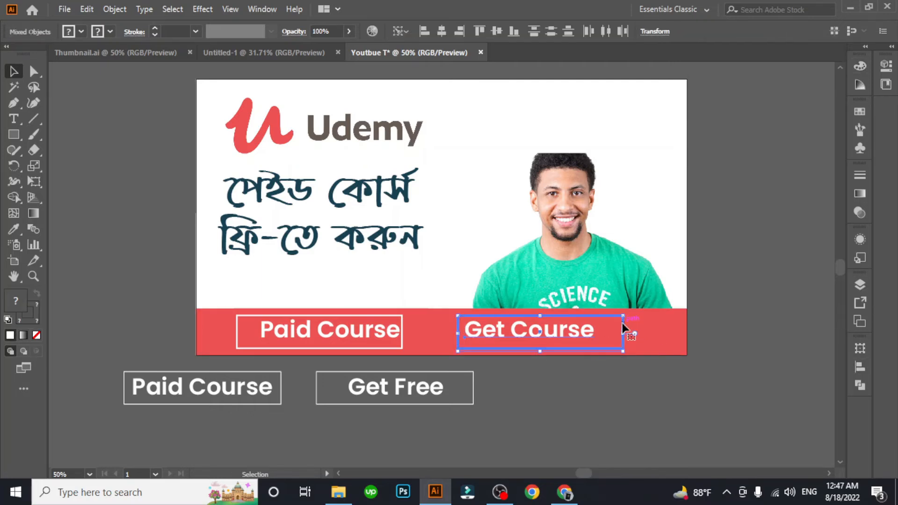
click(855, 364)
click(730, 378)
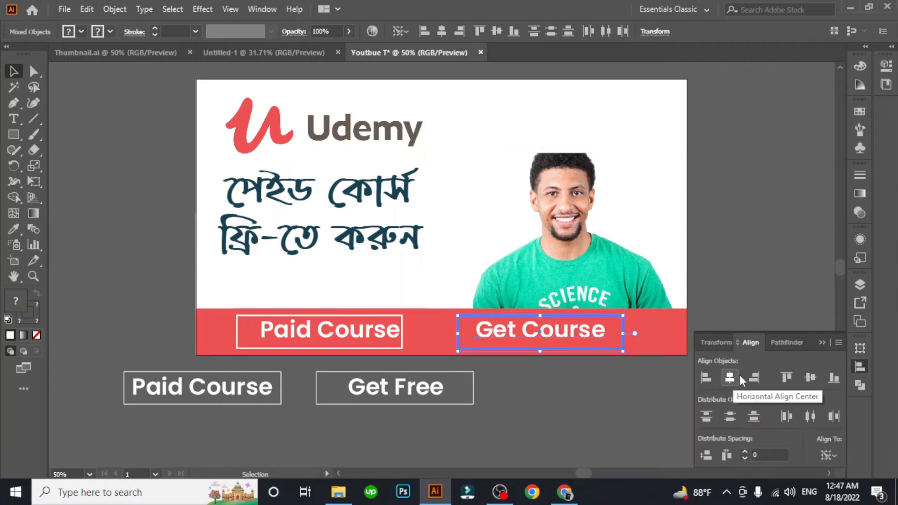
click(795, 377)
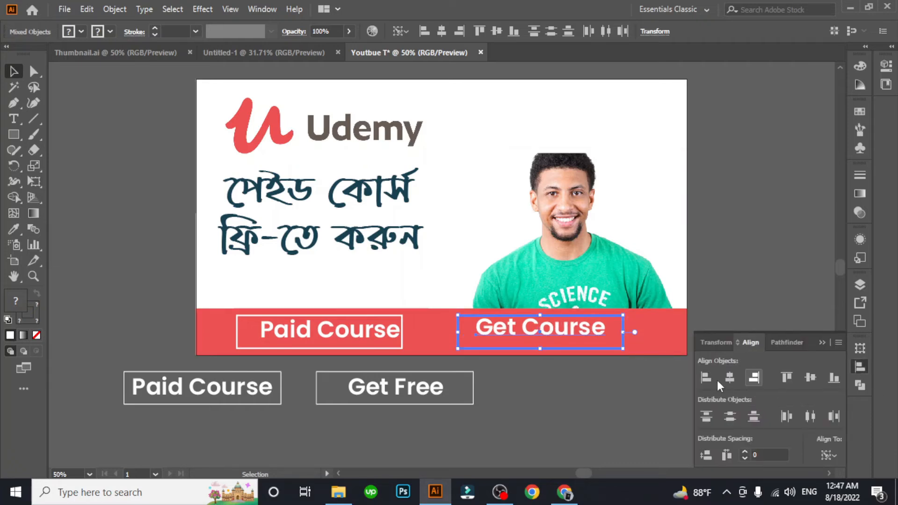
Nudge the Get Course label slightly down within its outlined rectangle
click(645, 391)
click(580, 341)
key(Down)
key(Down)
key(Down)
key(Down)
Nudge the red bar's Paid Course label left until it sits centered in its outlined rectangle
click(331, 335)
key(Left)
key(Left)
key(Left)
key(Left)
key(Left)
key(Left)
key(Left)
key(Left)
key(Left)
key(Left)
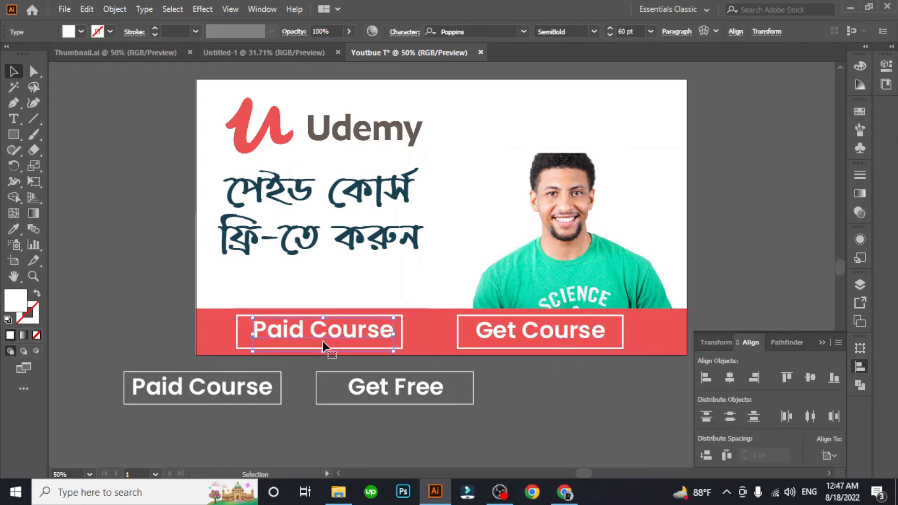
click(546, 386)
Delete the copied Paid Course and Get Free buttons below the artboard
scroll(250, 257, up, 2)
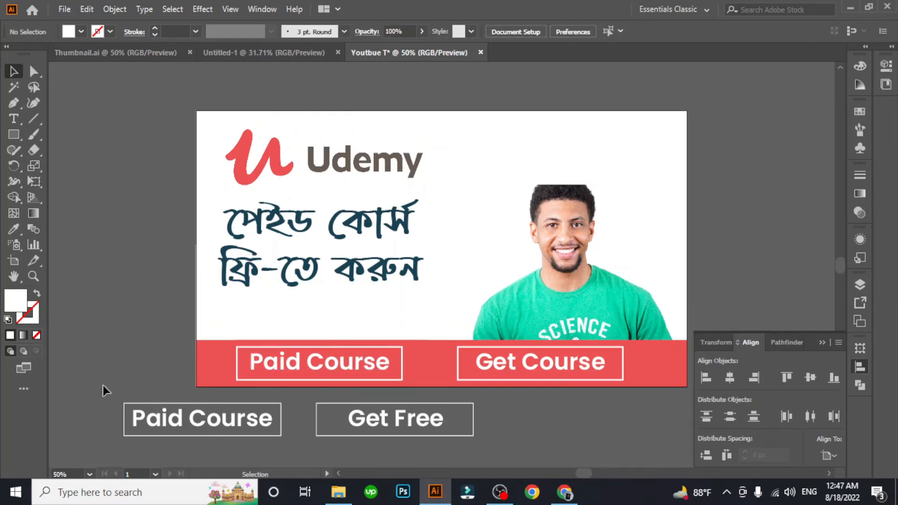
drag(391, 456, 394, 430)
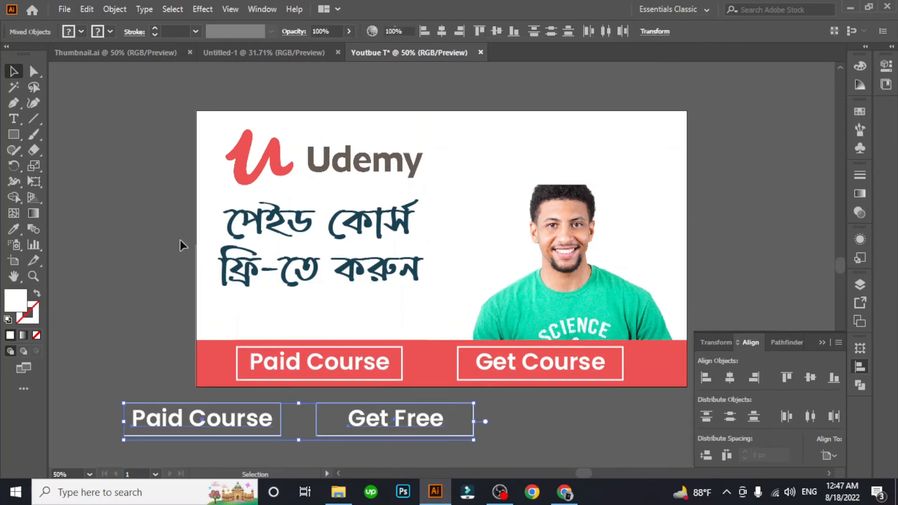
key(Delete)
Draw a circle to the right of the Udemy logo with no fill and an outline in the bar's red
drag(14, 135, 73, 163)
drag(475, 171, 505, 202)
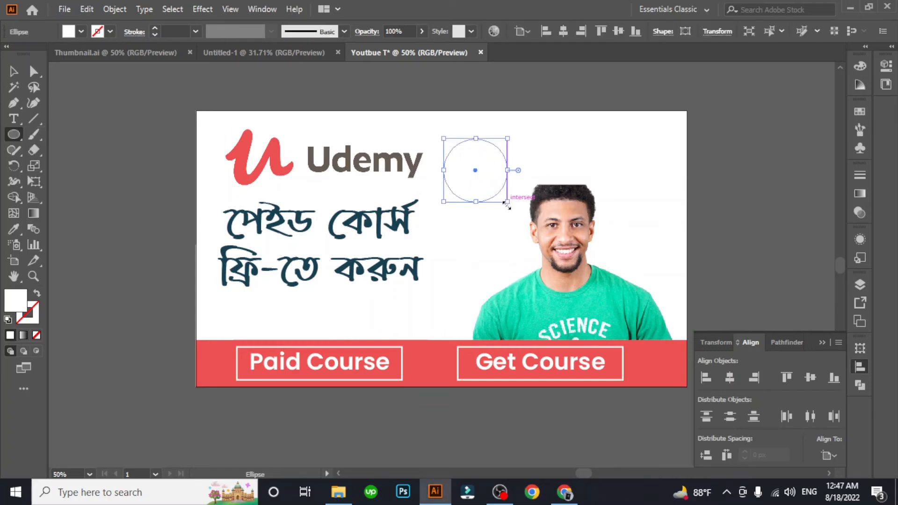
click(14, 230)
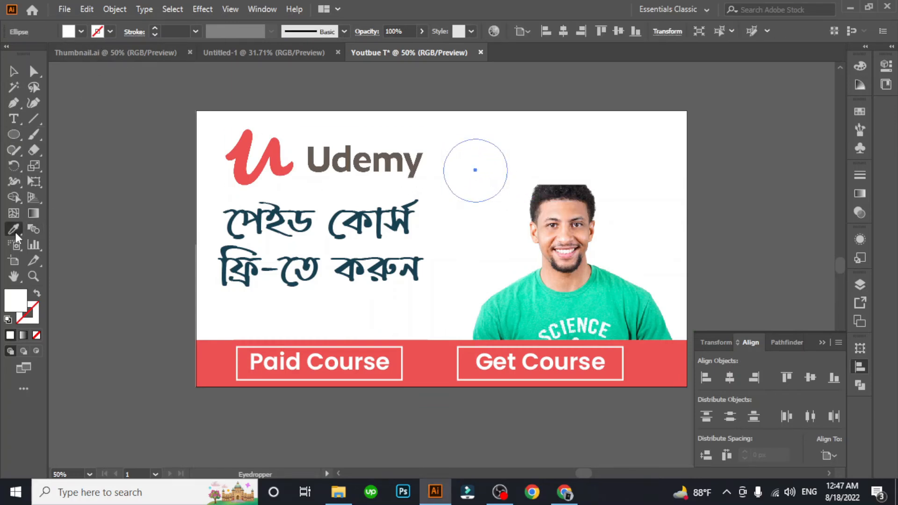
click(219, 366)
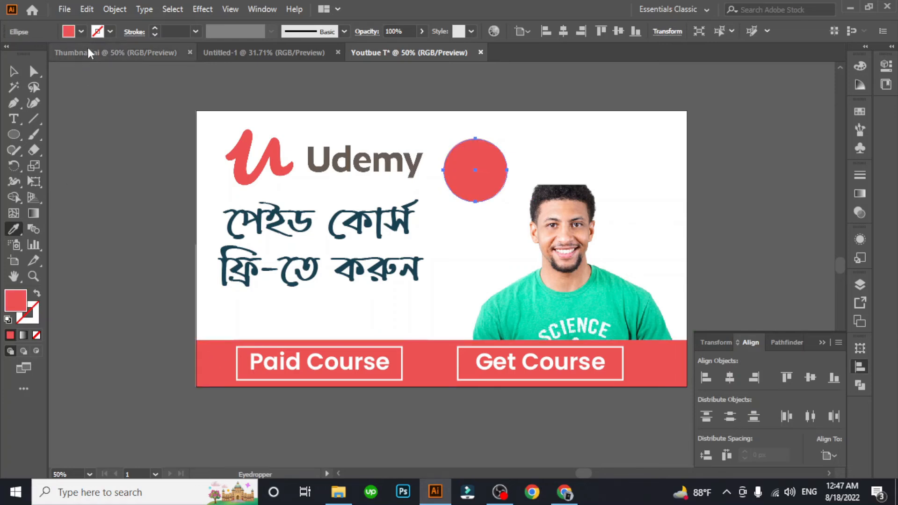
click(37, 294)
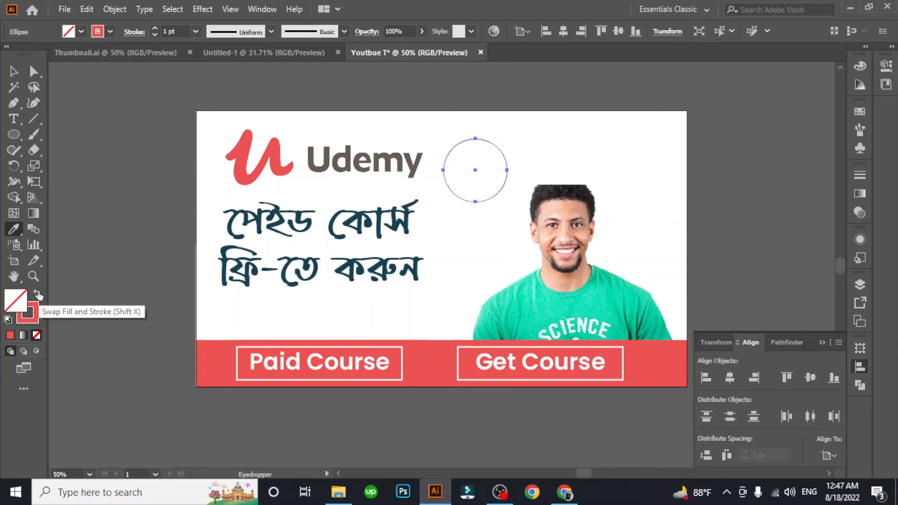
Set the circle's stroke weight to 2 pt
click(13, 72)
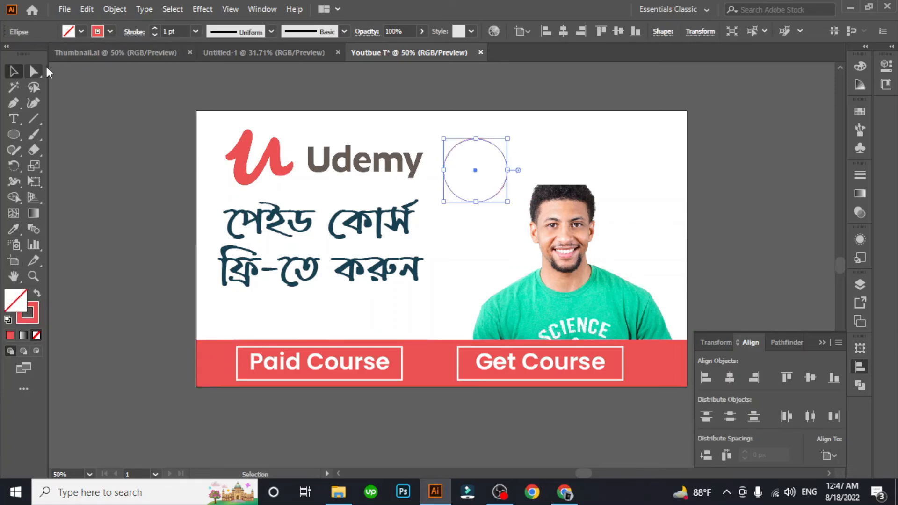
click(153, 29)
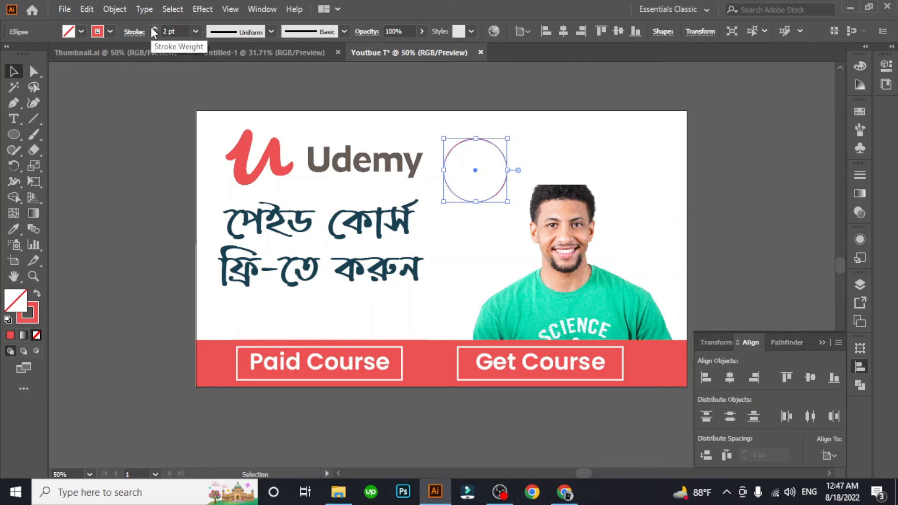
click(153, 28)
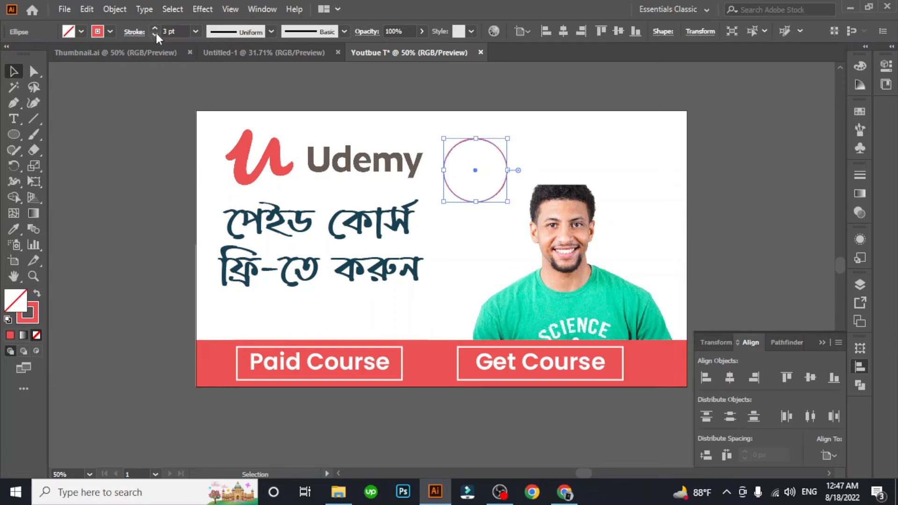
click(125, 132)
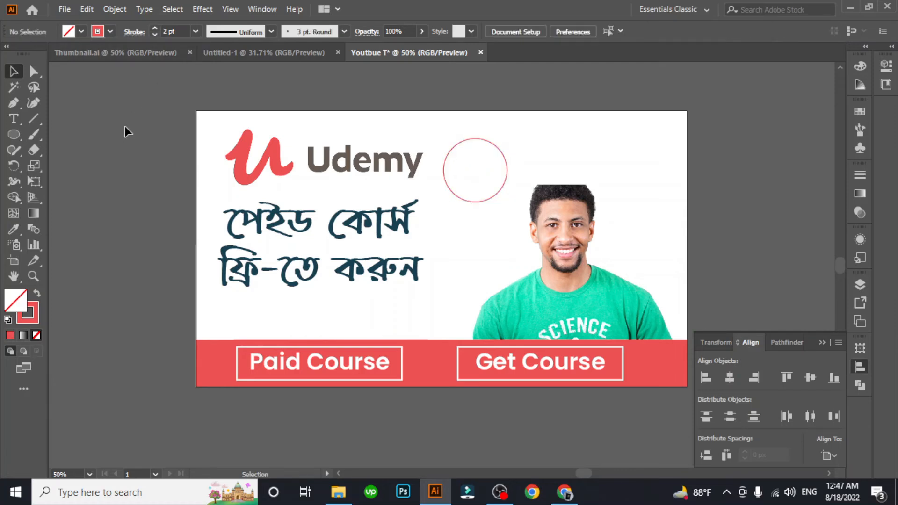
click(271, 228)
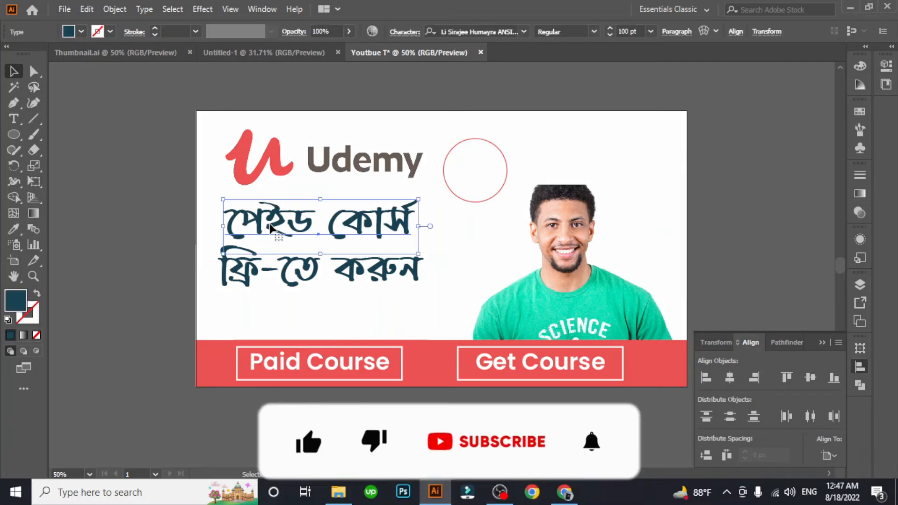
double_click(266, 227)
click(14, 74)
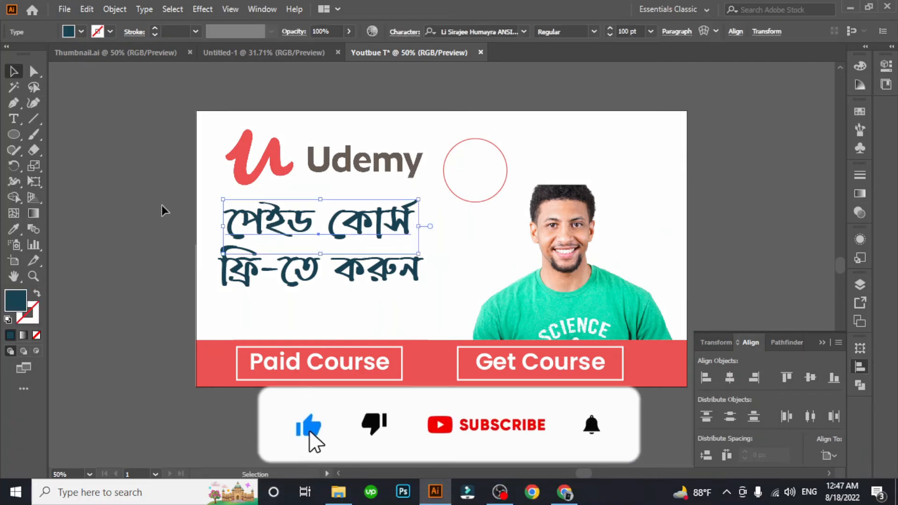
Duplicate the heading's second line, shorten the copy to "ফ্রি", and place it inside the red circle
click(258, 270)
drag(258, 270, 679, 173)
double_click(520, 172)
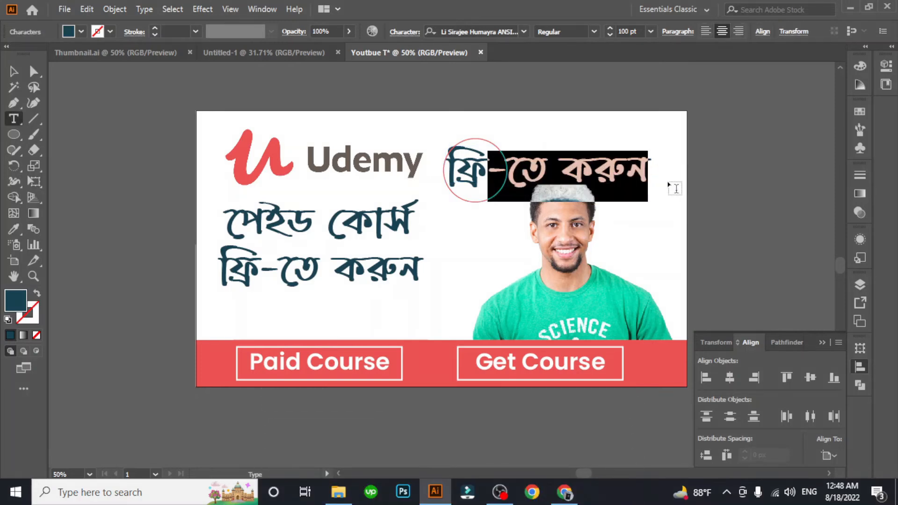
key(BackSpace)
click(13, 67)
drag(546, 172, 480, 172)
Recolor the circle's "ফ্রি" text with the red sampled from the Udemy logo
click(14, 229)
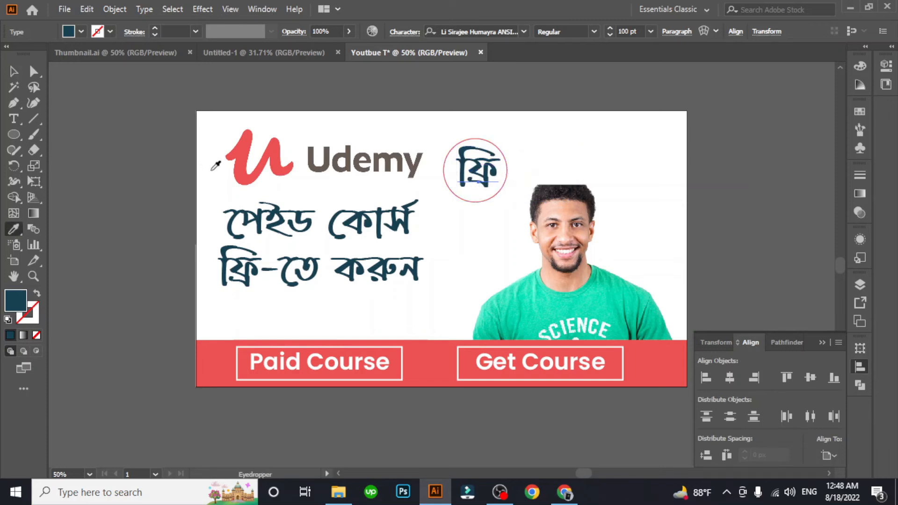
click(251, 164)
click(13, 71)
click(546, 133)
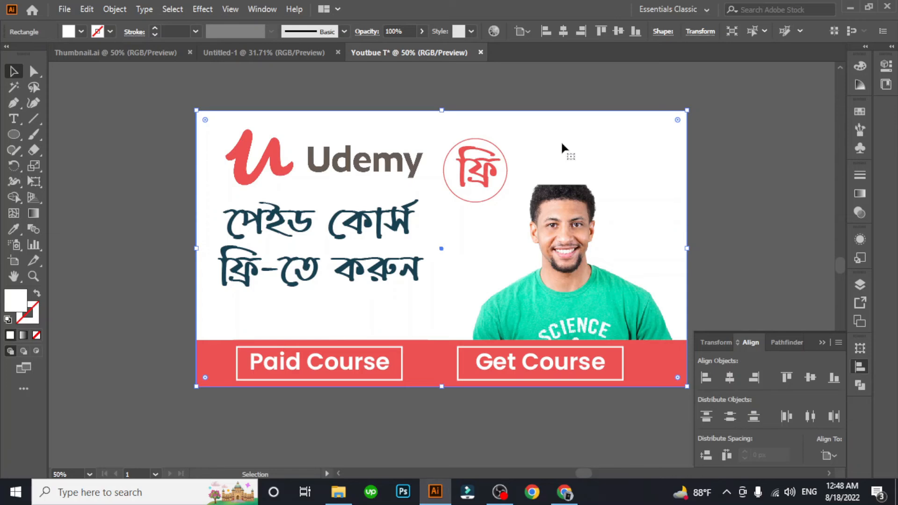
click(823, 343)
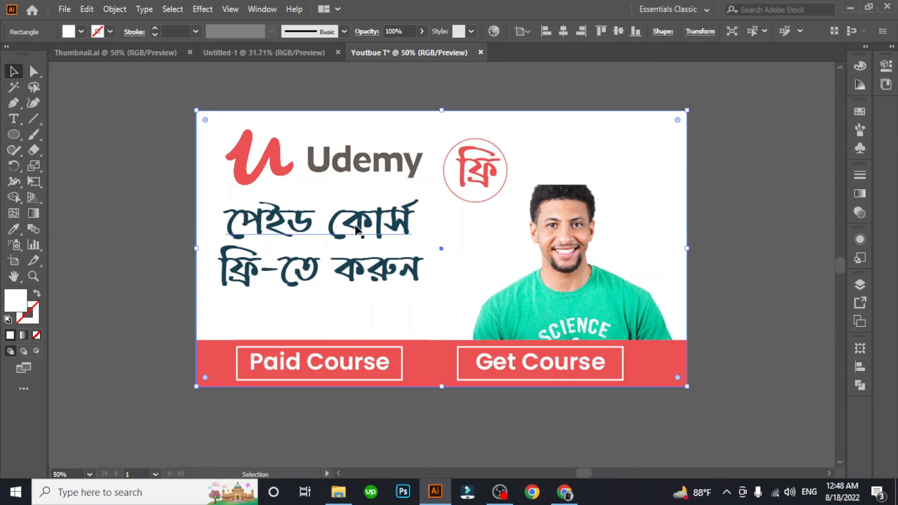
click(357, 230)
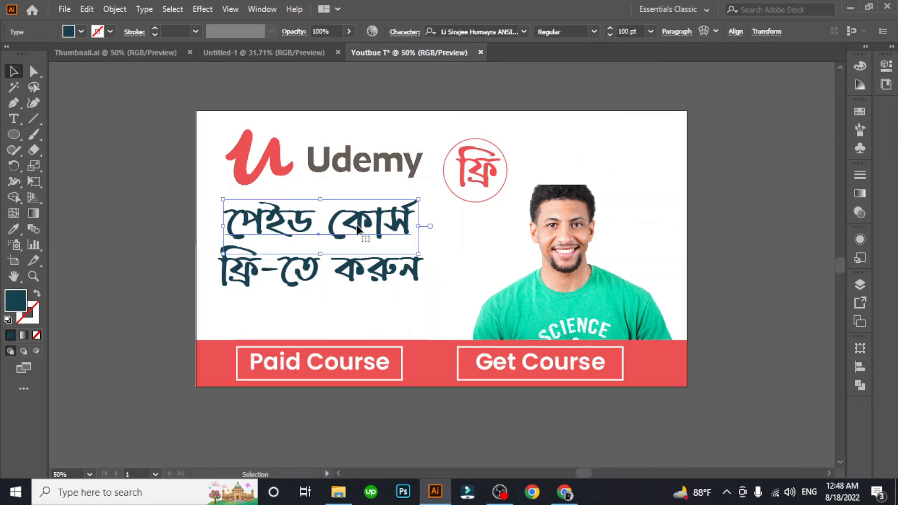
click(716, 230)
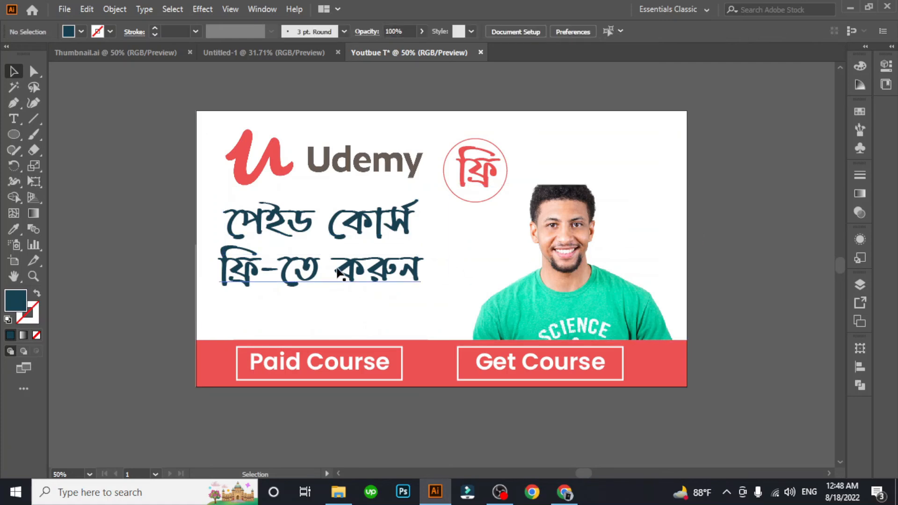
Place a Lorem ipsum text line just below the Bengali heading and reduce its font size to 46 pt
click(13, 120)
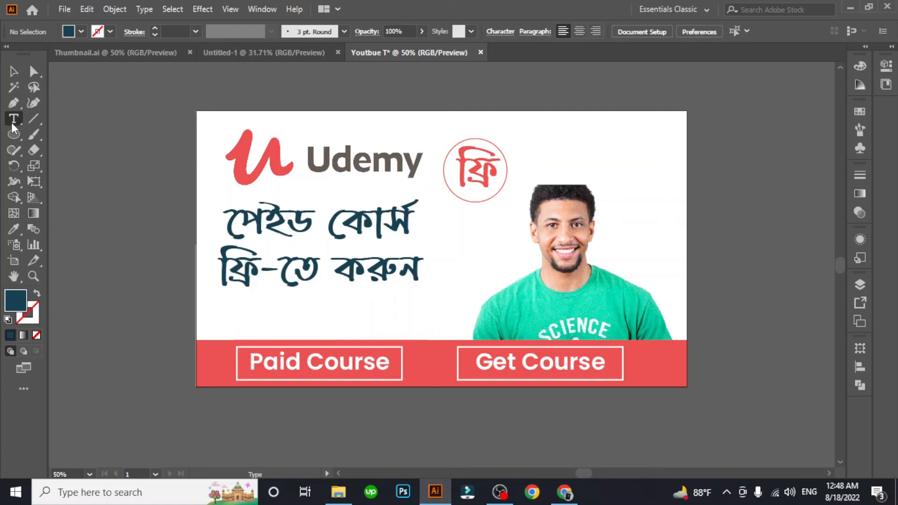
click(237, 310)
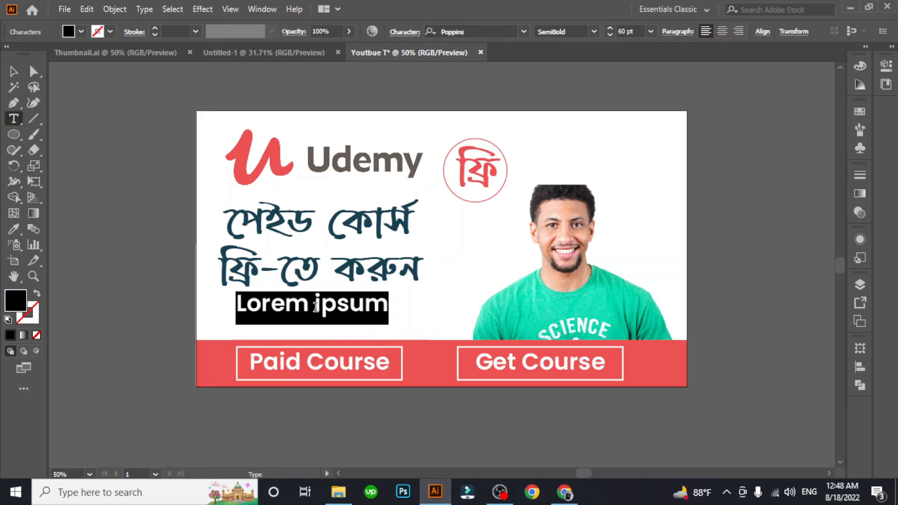
click(13, 71)
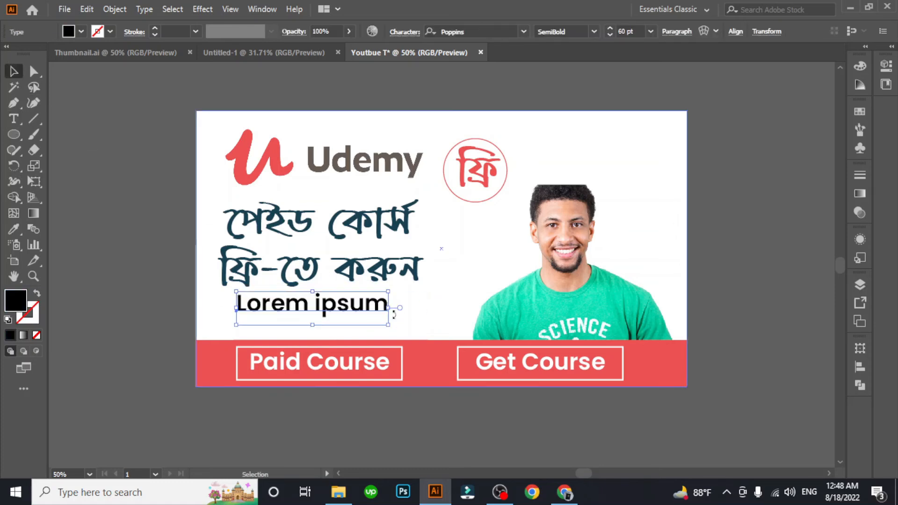
drag(385, 303, 374, 308)
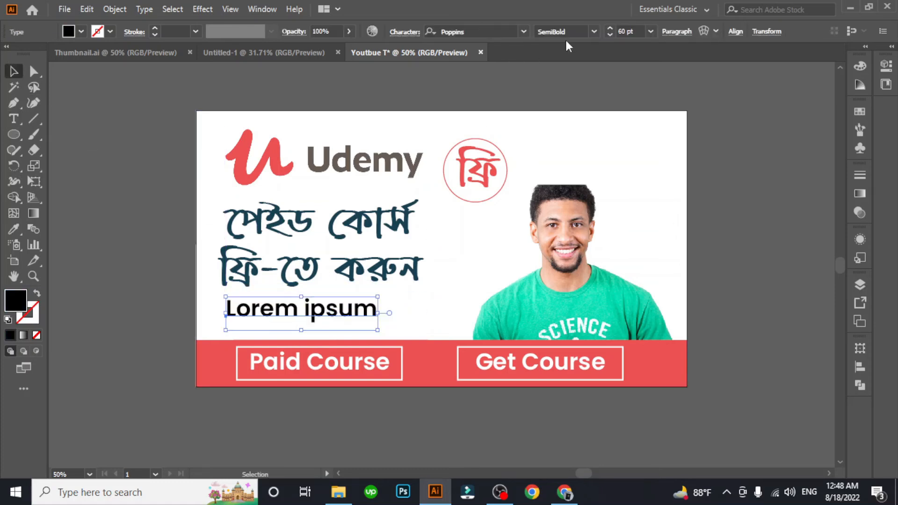
click(610, 35)
click(610, 34)
click(611, 35)
click(611, 35)
click(610, 34)
click(610, 35)
click(610, 35)
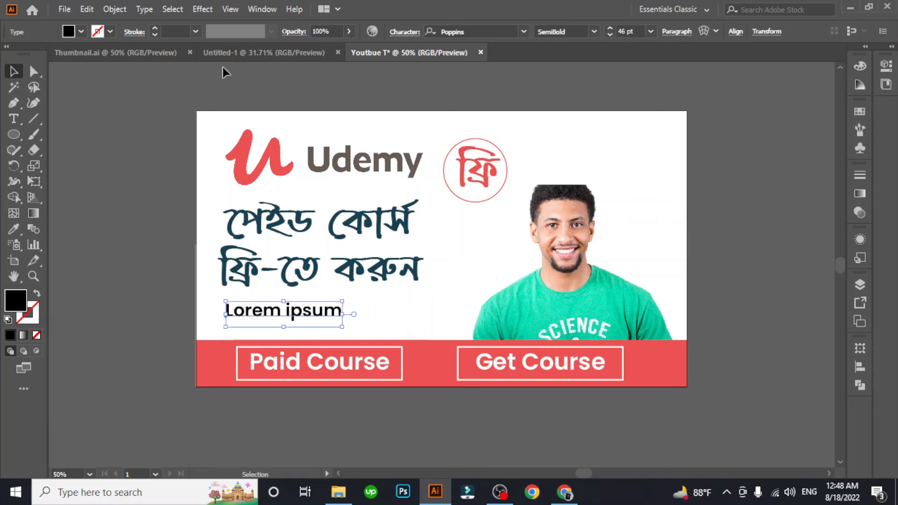
Copy the two-line Bengali tagline from Thumbnail.ai to below this thumbnail's heading and delete the Lorem ipsum line
click(148, 53)
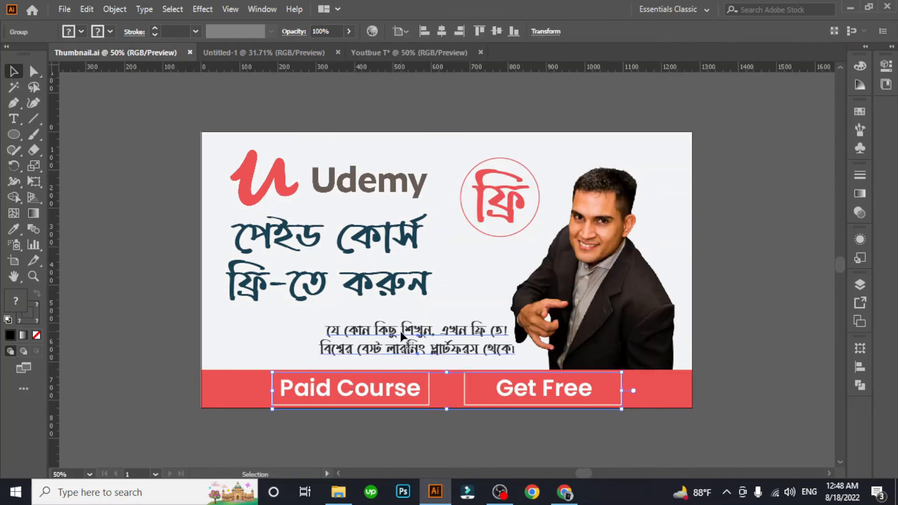
click(404, 336)
drag(401, 308, 387, 328)
click(295, 311)
key(Delete)
click(718, 208)
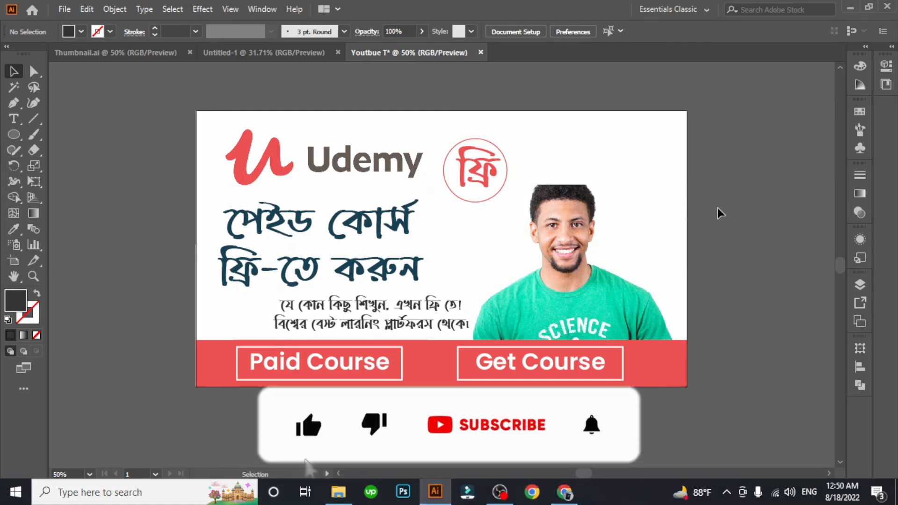
click(553, 251)
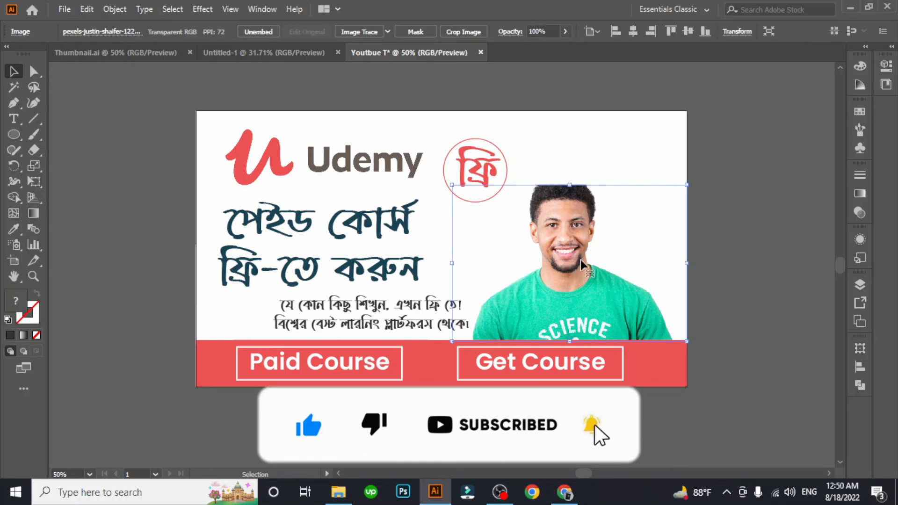
click(721, 158)
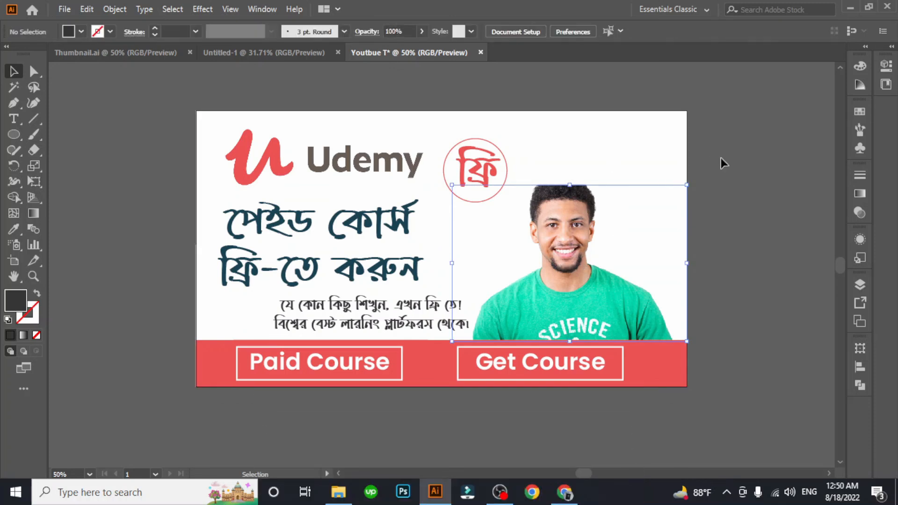